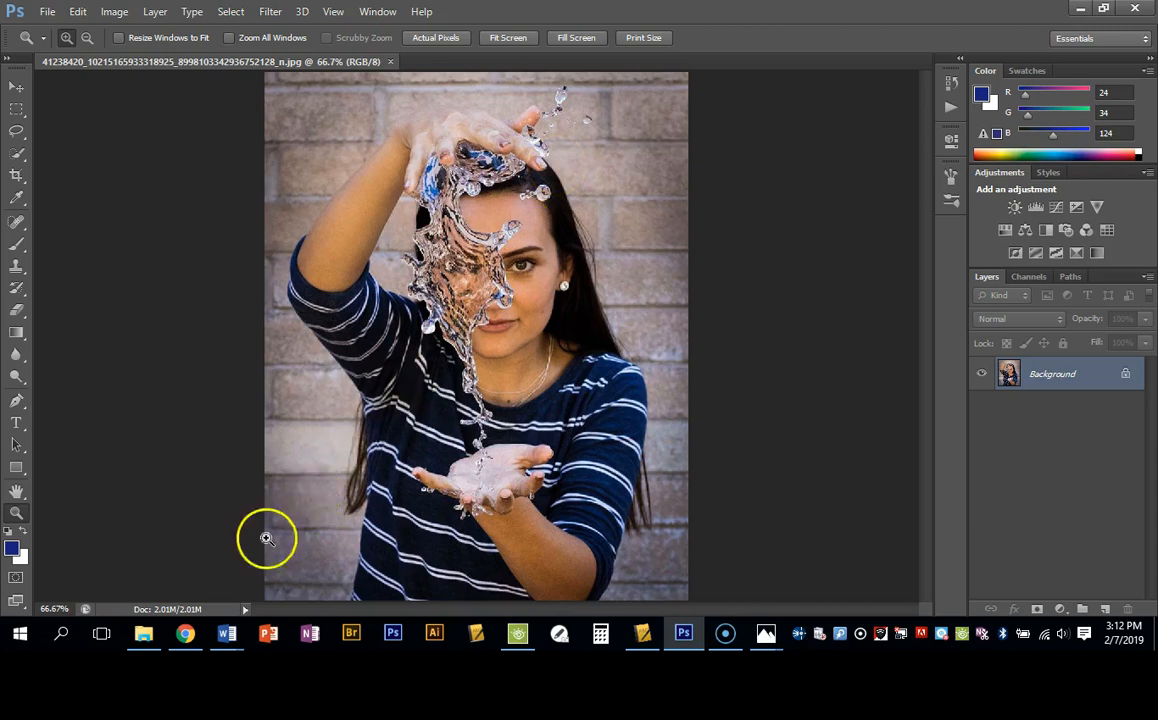
- Switch to Chrome, view the water in the striped-shirt student's photo up close, and download the photo from Google Photos
left_click(186, 634)
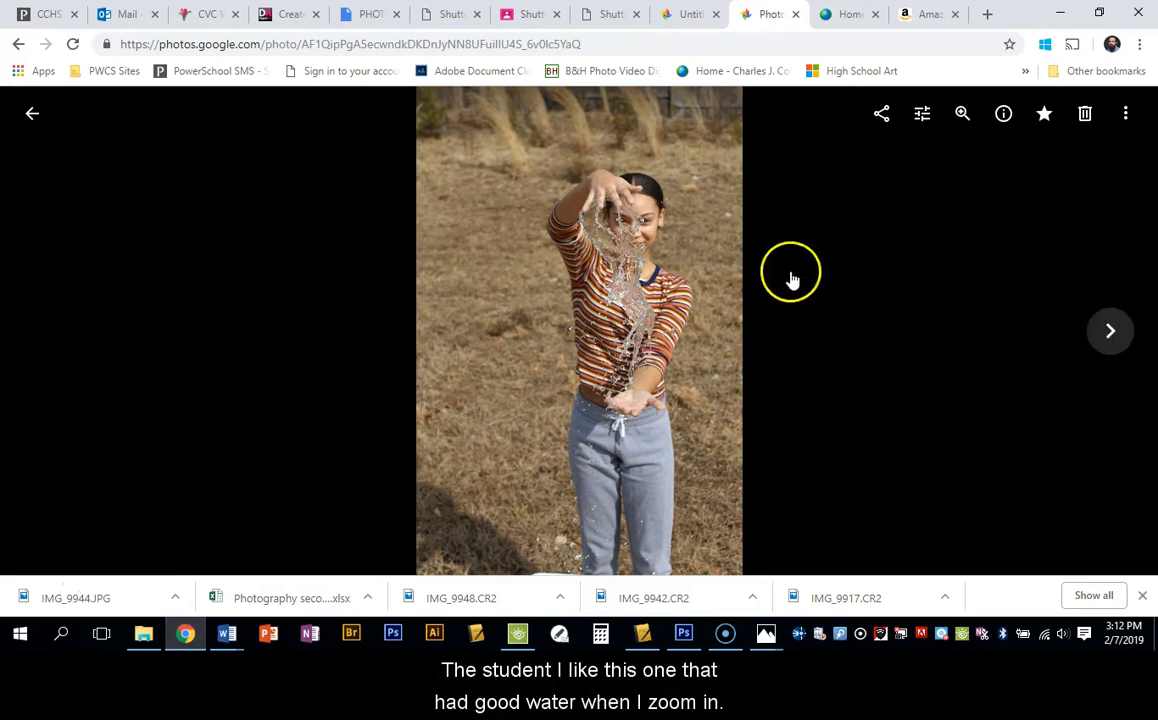
left_click(627, 298)
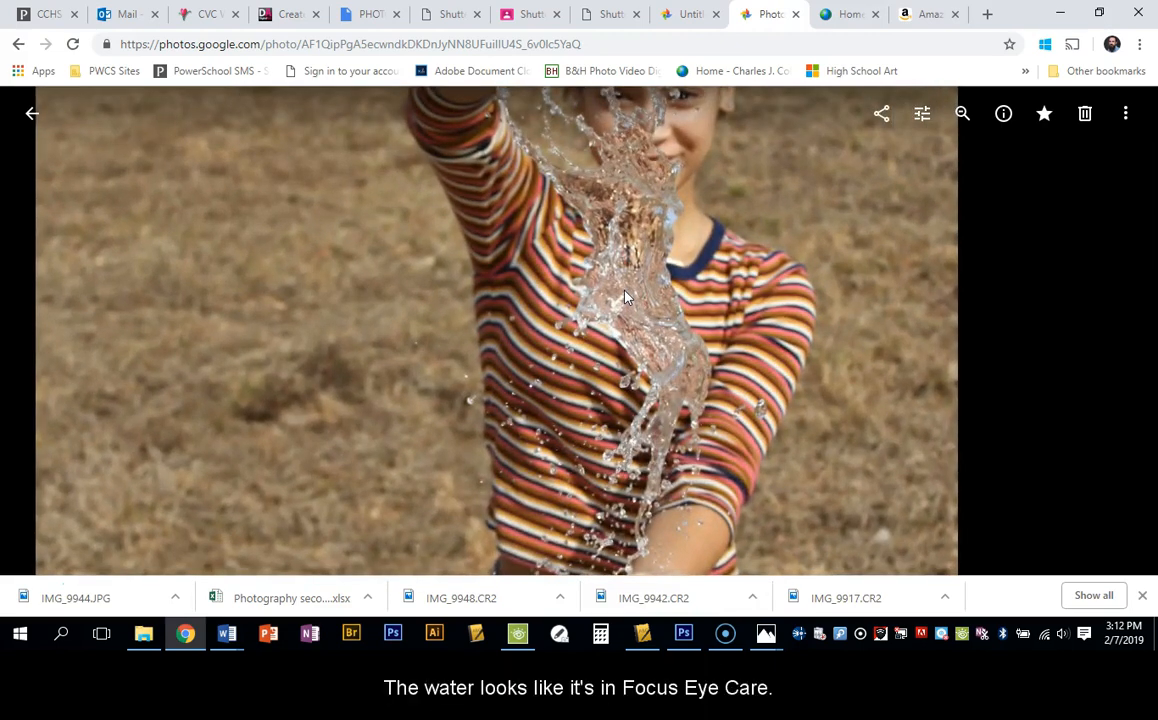
left_click_drag(680, 228, 590, 234)
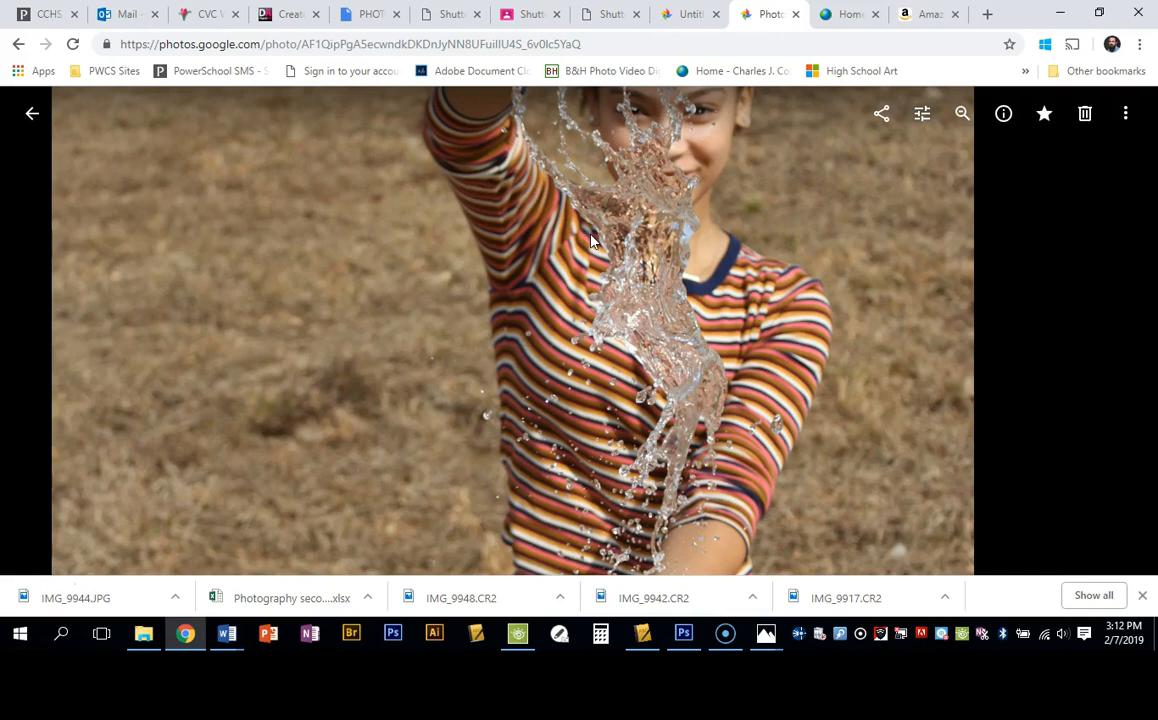
left_click(1131, 116)
left_click(1106, 156)
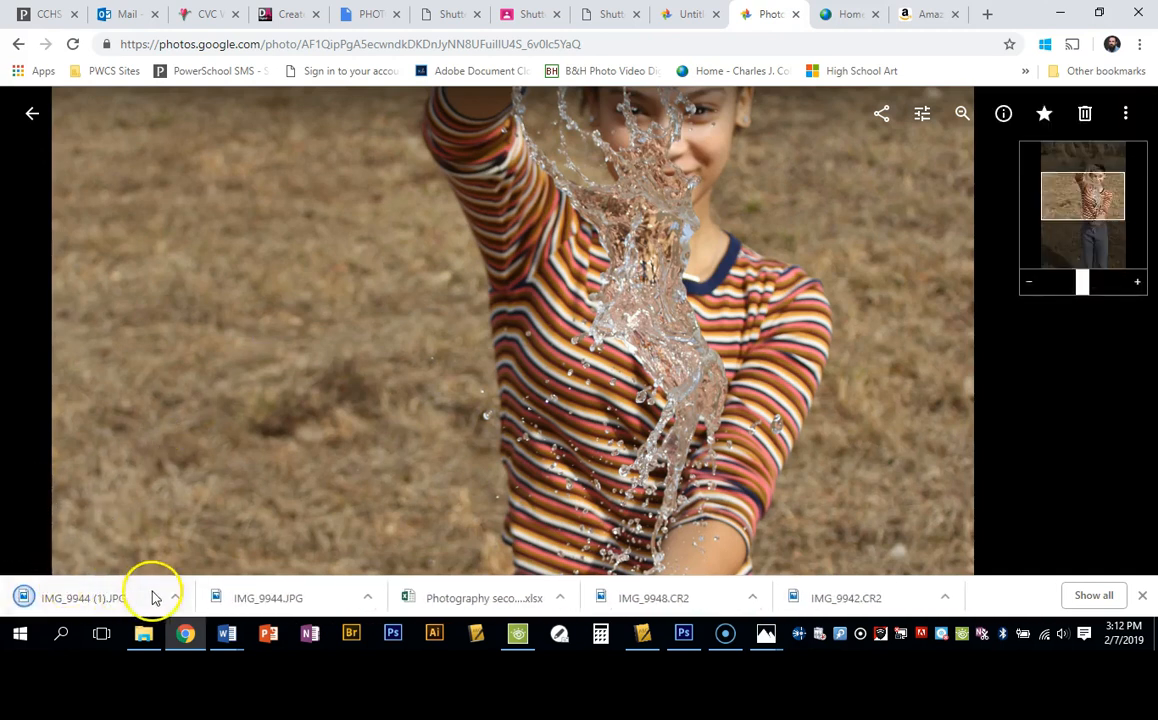
- Show the downloaded IMG_9944 (1).JPG in its folder and open it with Adobe Photoshop CS6
left_click(176, 598)
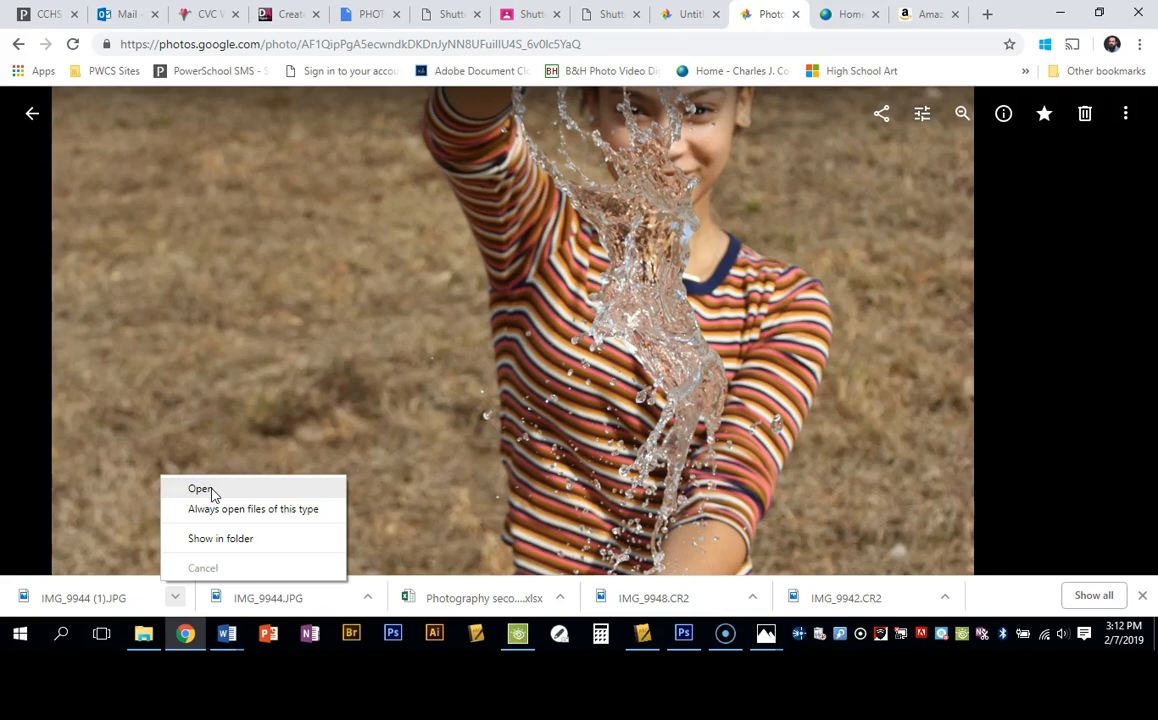
left_click(236, 546)
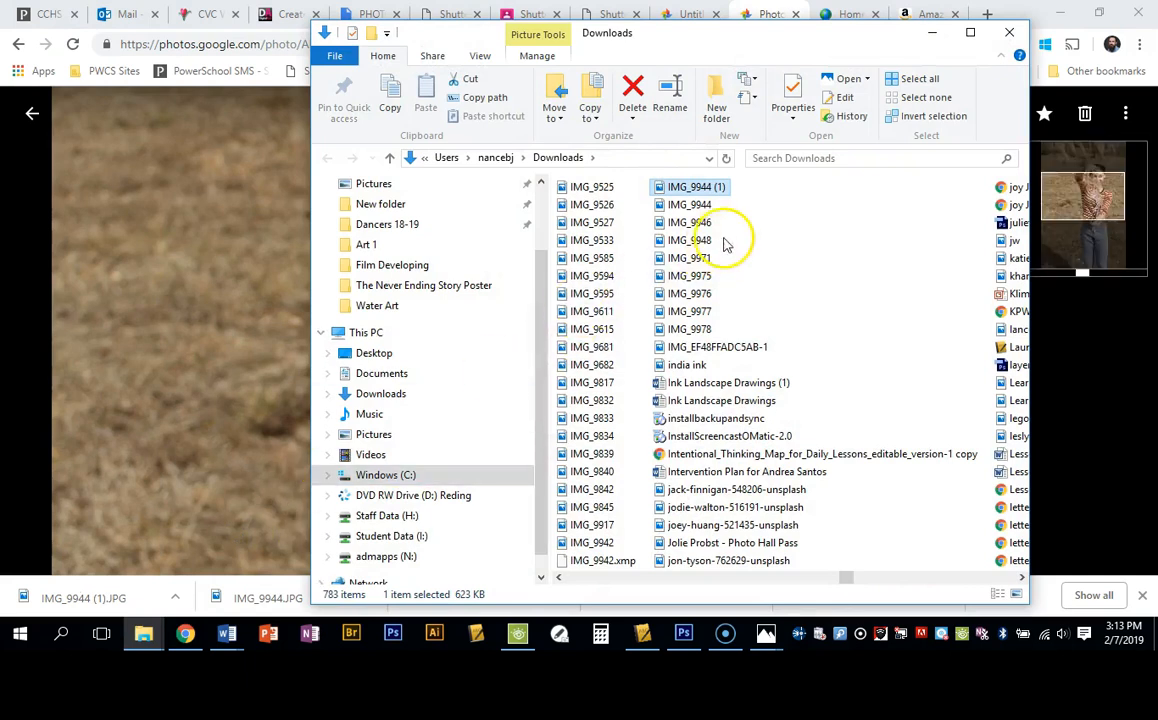
right_click(708, 189)
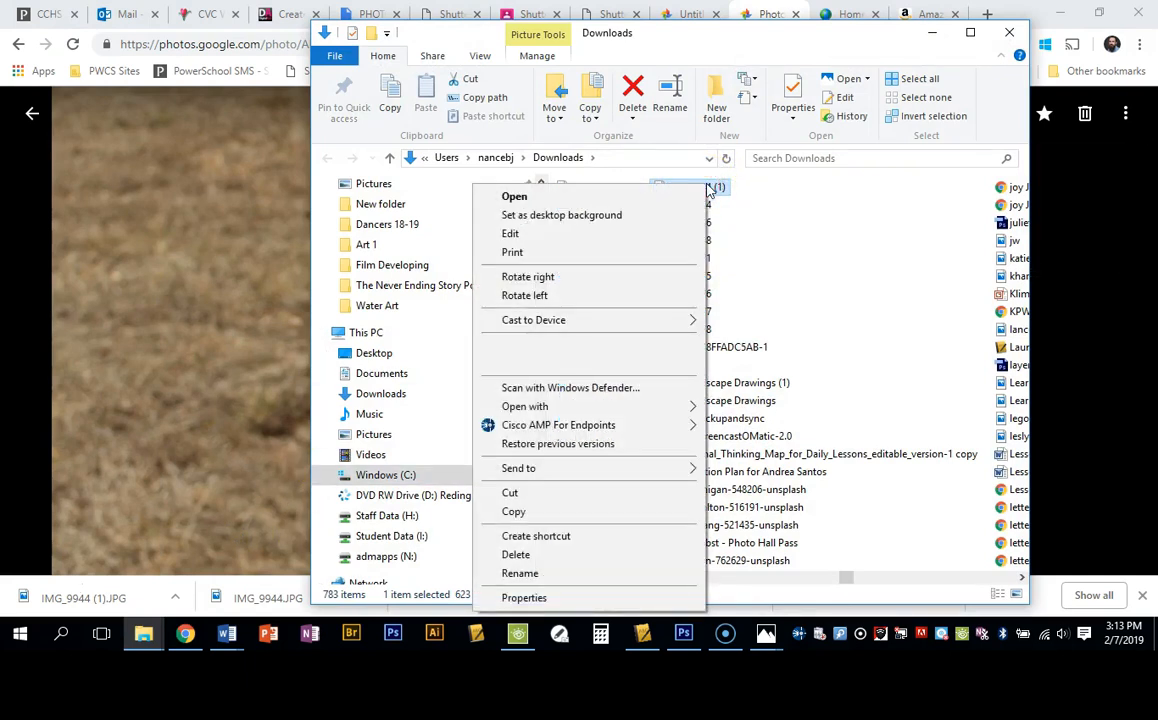
mouse_move(631, 407)
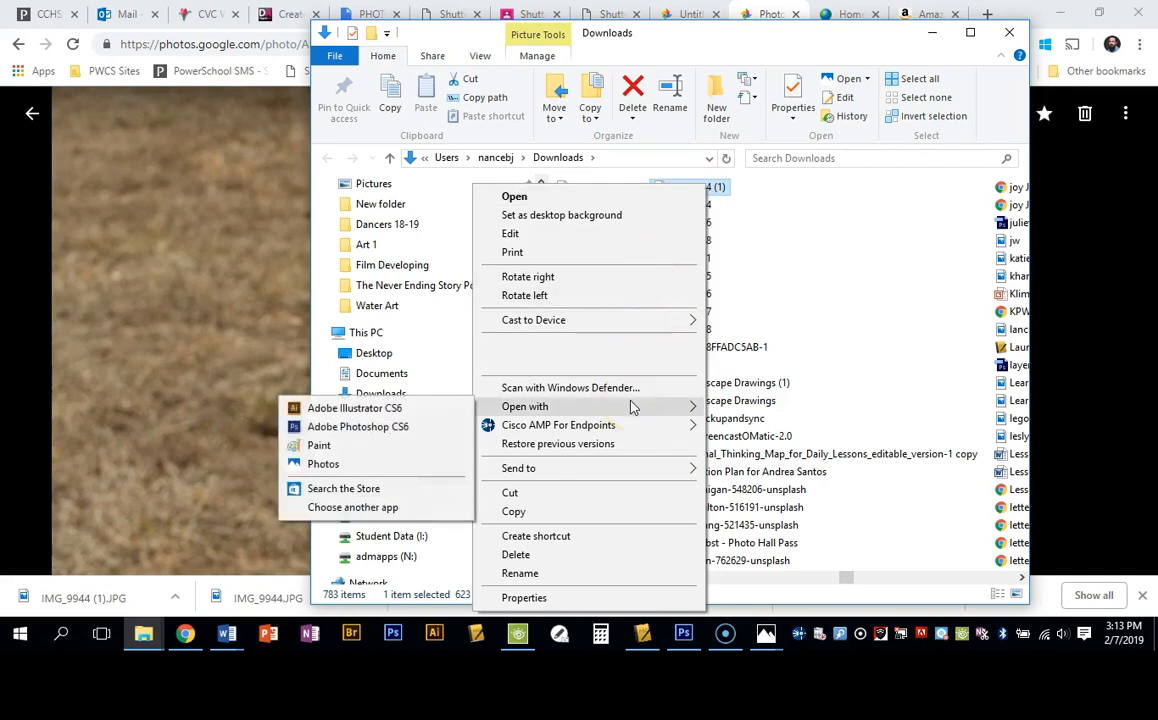
left_click(435, 428)
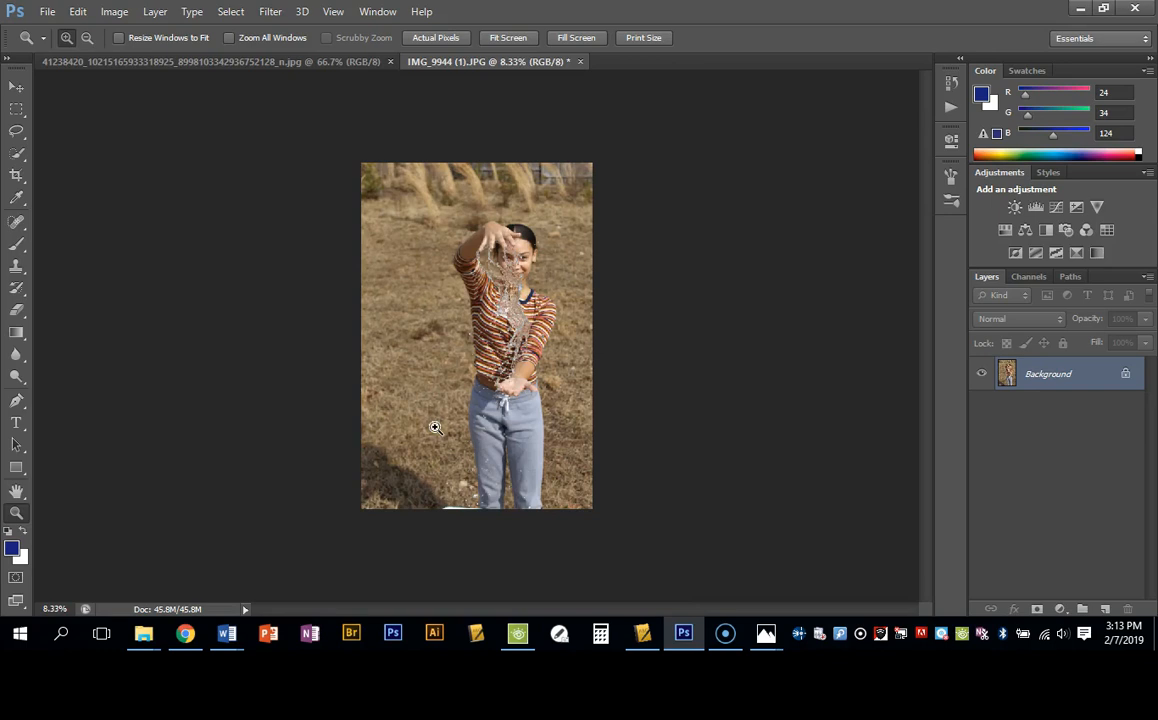
- View the brick-wall reference portrait for comparison and return to IMG_9944 (1).JPG
left_click(375, 11)
mouse_move(335, 12)
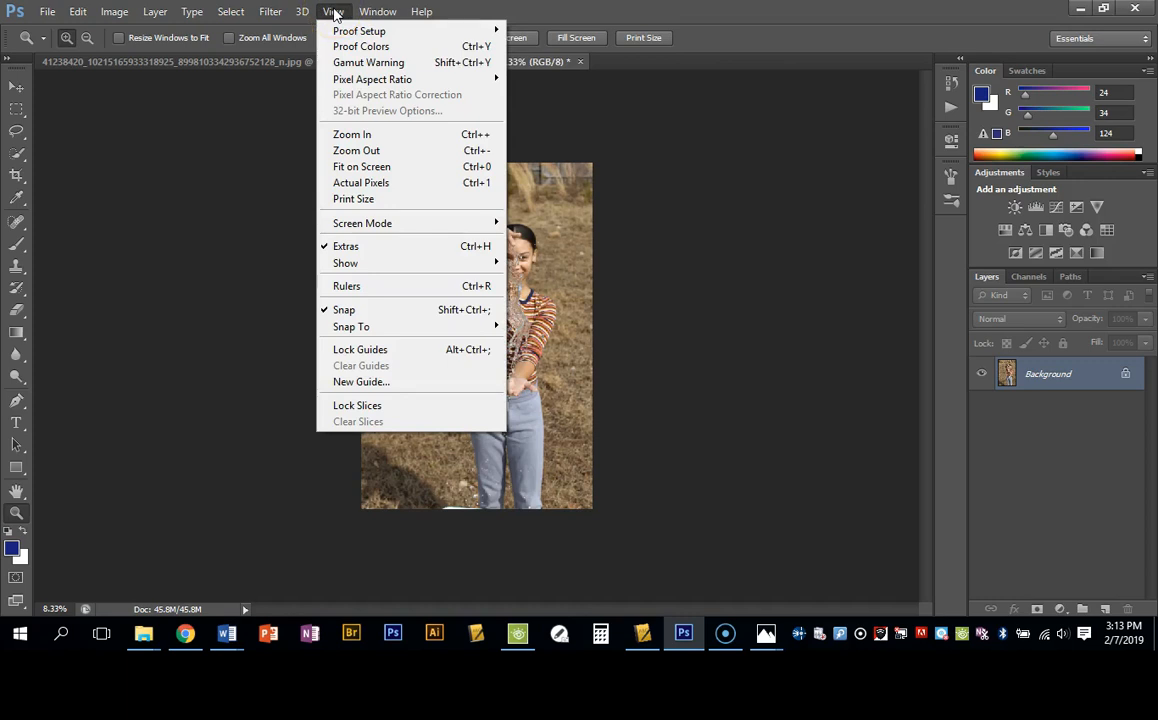
left_click(295, 109)
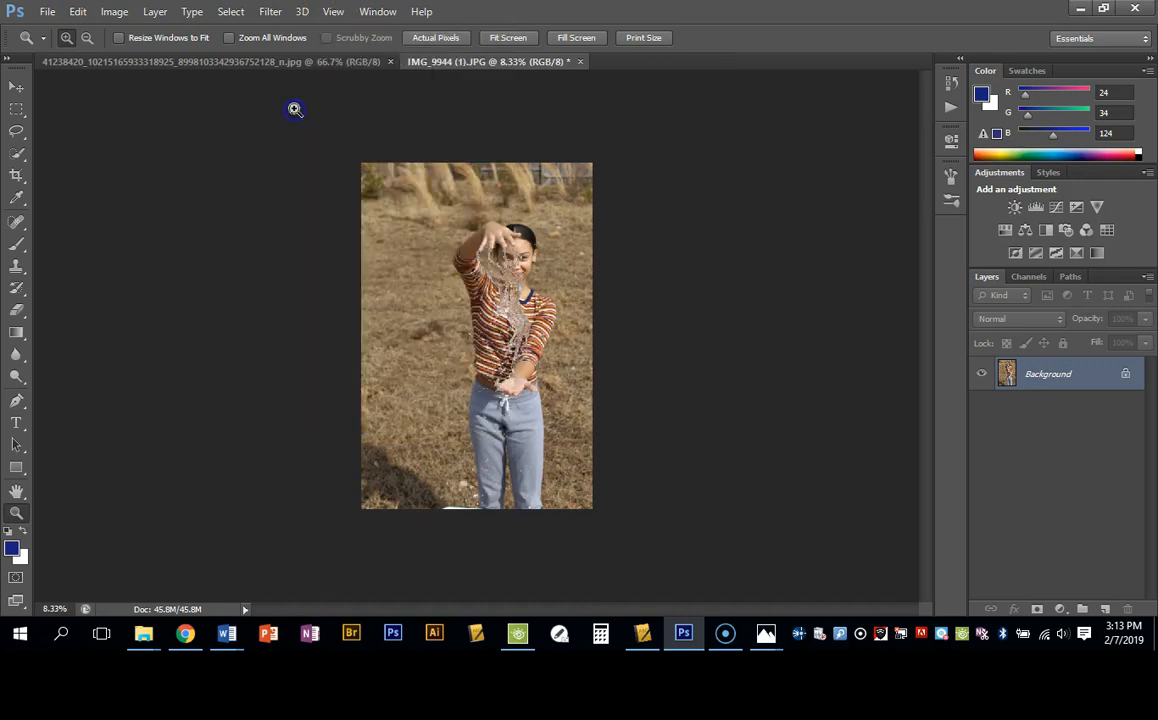
left_click(348, 62)
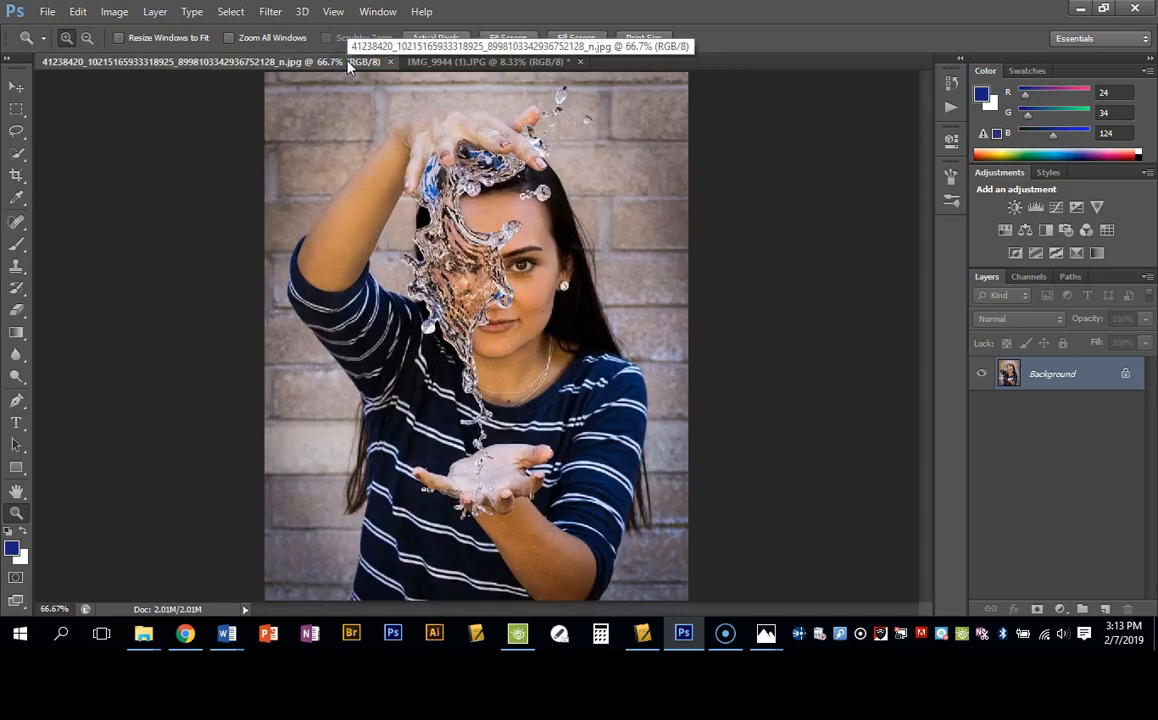
left_click(438, 63)
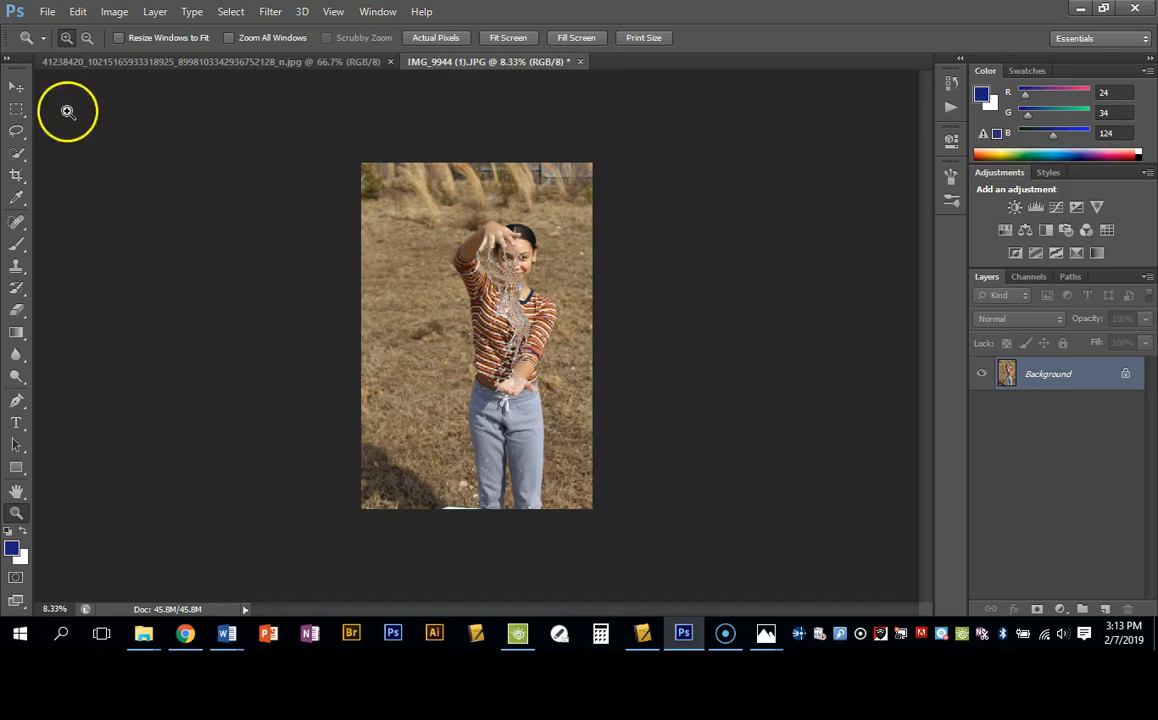
- Start a crop of the student photo with the 4 x 5 (8 x 10) ratio, and switch the crop to Unconstrained
left_click(17, 176)
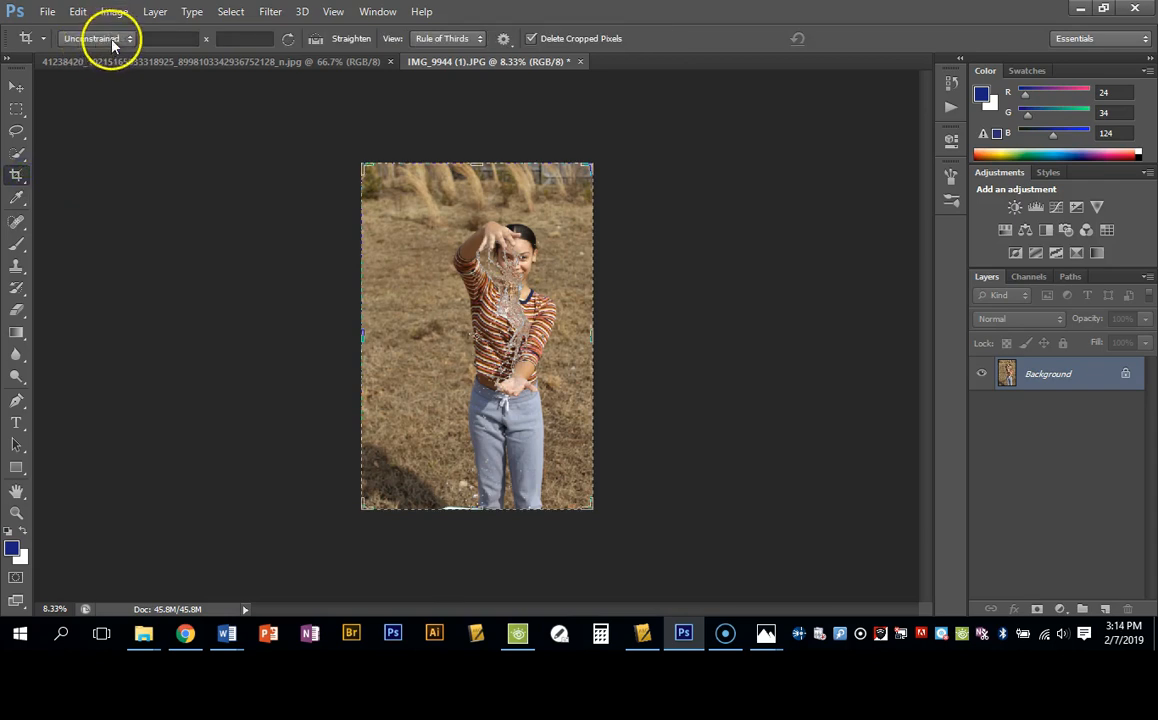
left_click(129, 40)
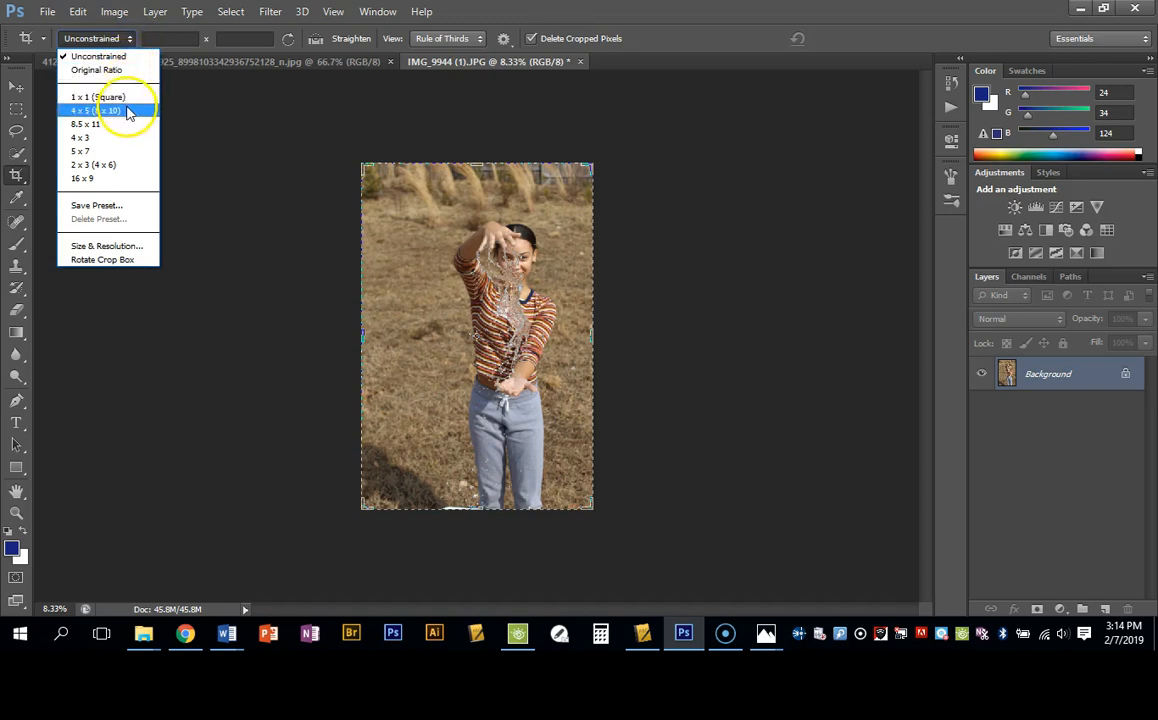
left_click(129, 111)
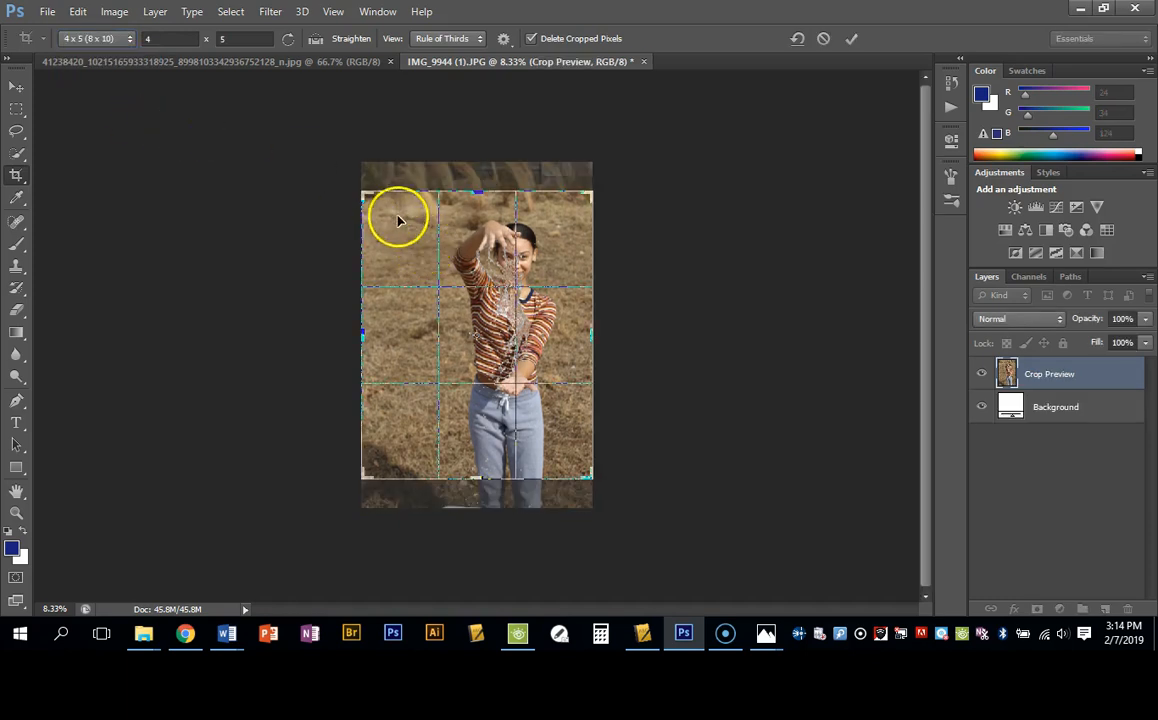
left_click(130, 44)
left_click(129, 50)
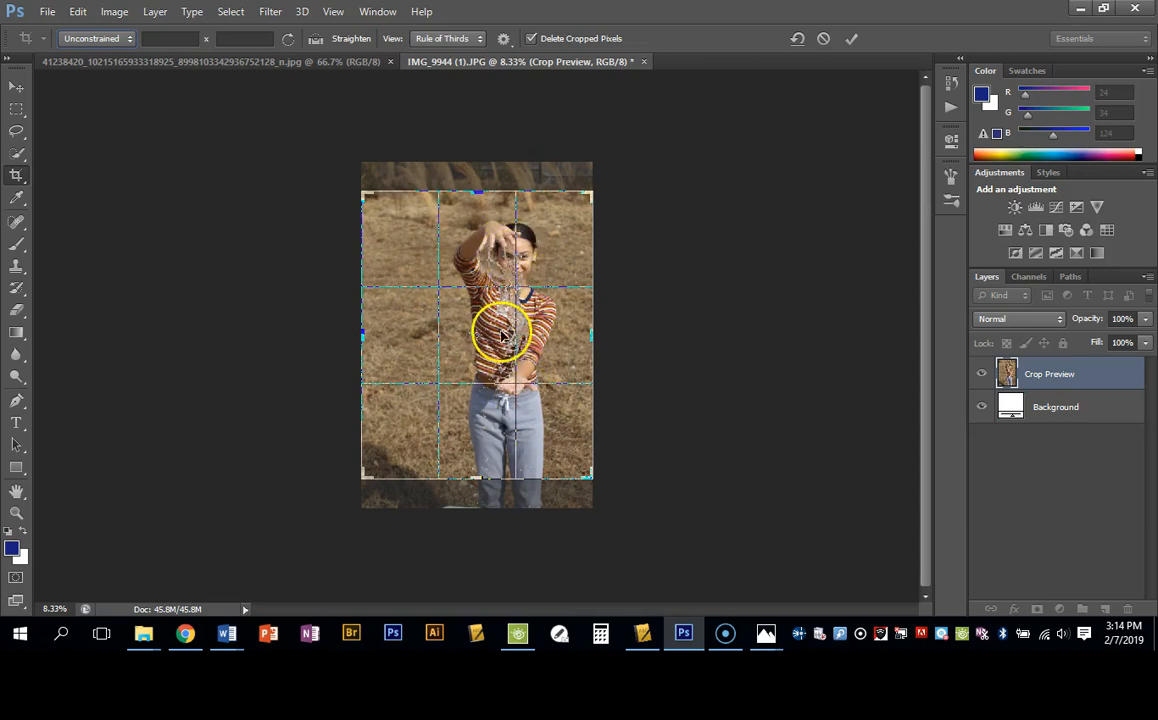
- Tighten the crop box around the student from just above the raised hand to just below the waist, and apply the crop
left_click(365, 478)
left_click_drag(365, 478, 396, 442)
mouse_move(508, 294)
left_mouse_down()
mouse_move(504, 313)
mouse_move(503, 282)
left_mouse_up()
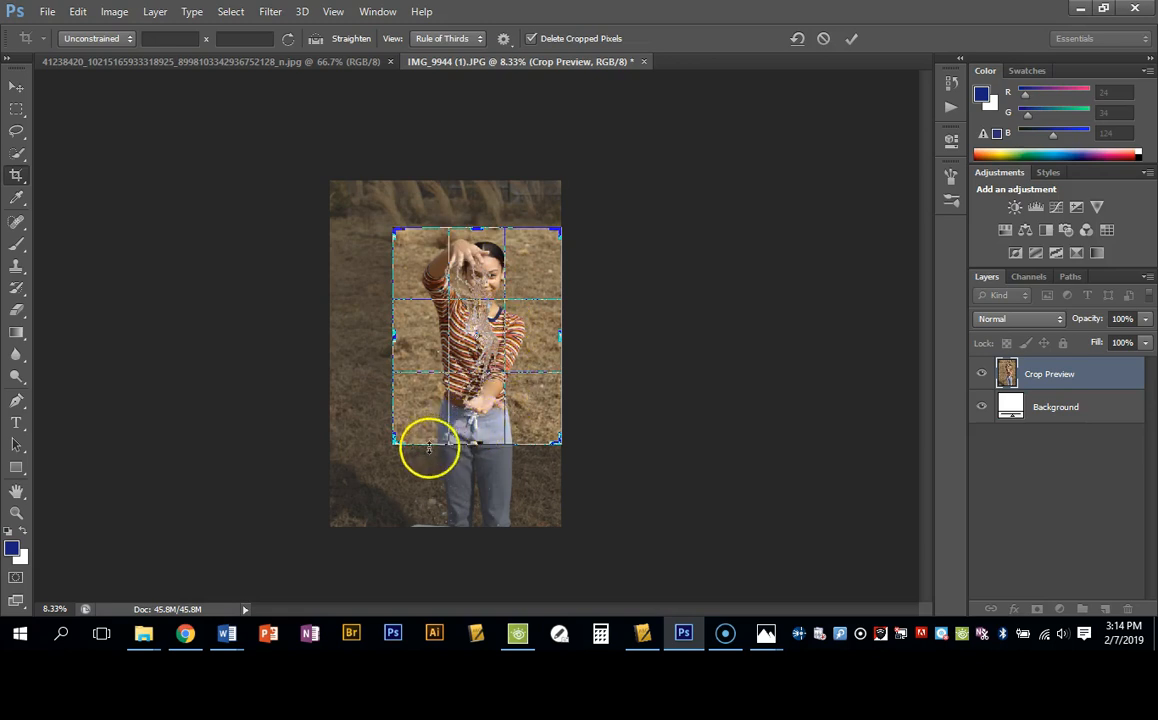
left_click_drag(395, 445, 395, 434)
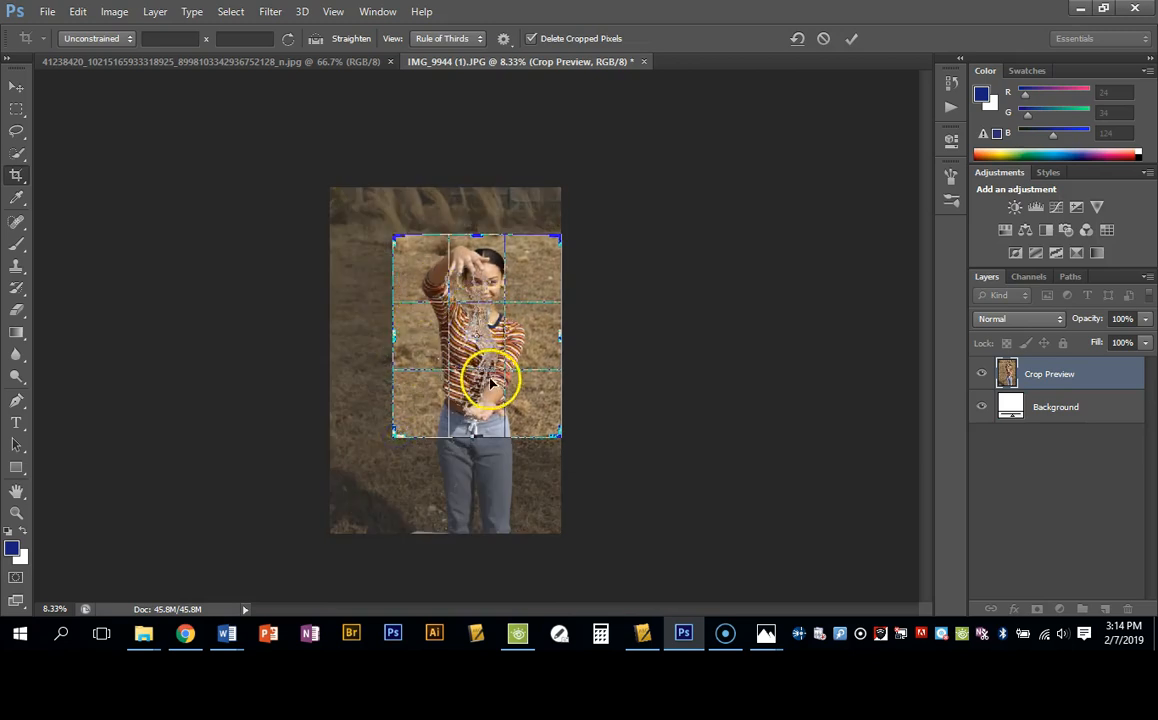
left_click(526, 323)
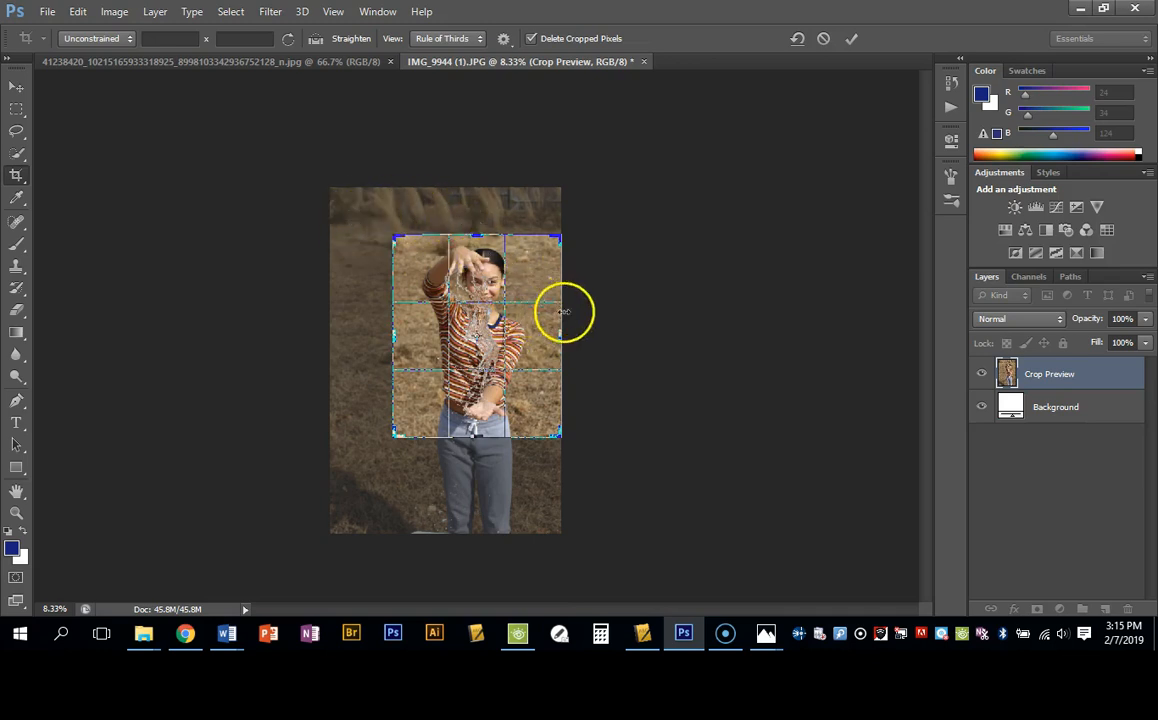
left_click_drag(561, 335, 557, 335)
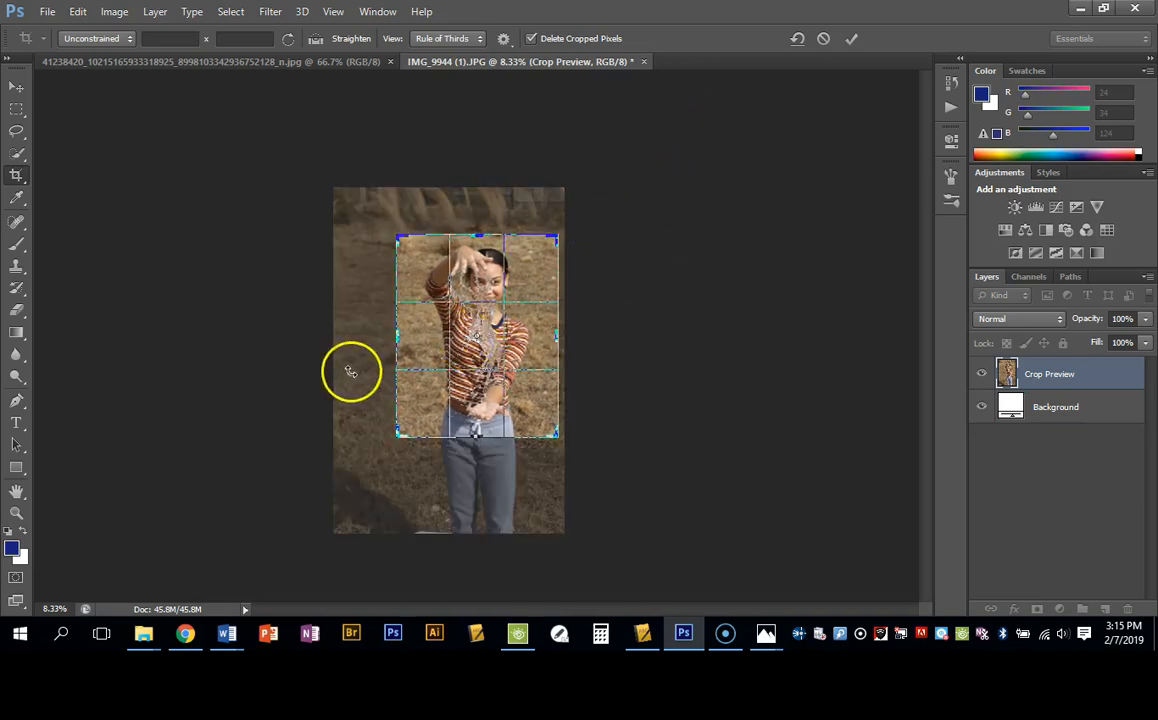
left_click(851, 39)
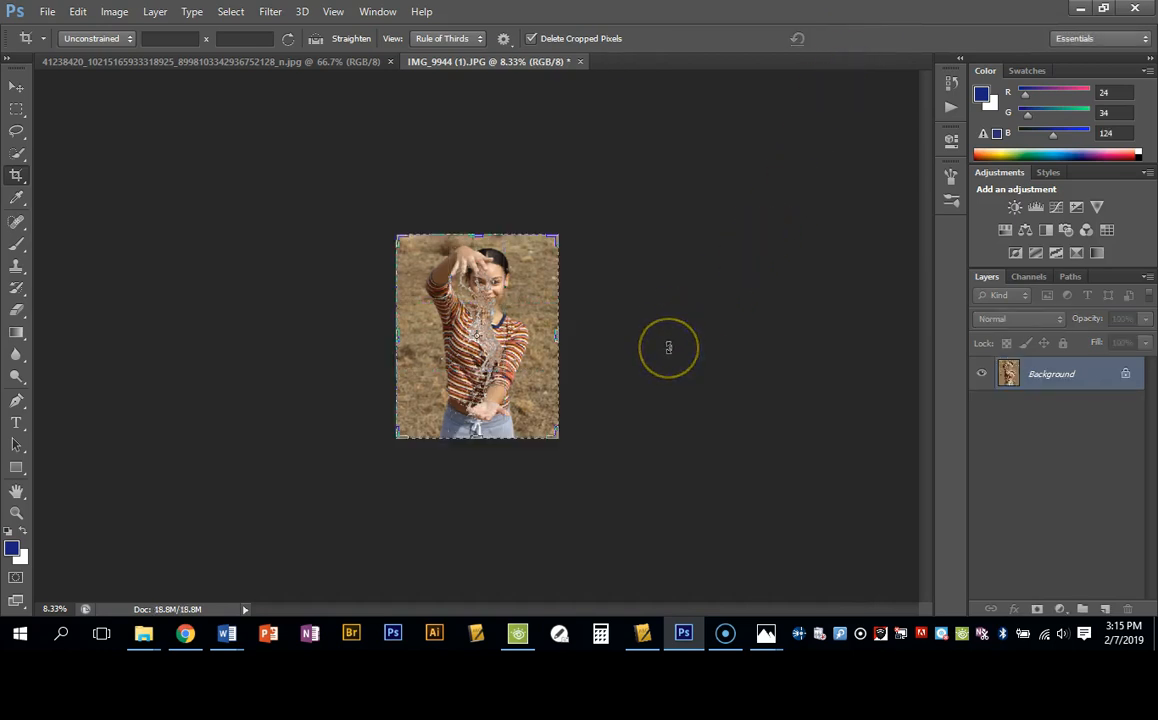
- Arrange the cropped photo and the reference portrait side by side in a 2-up Vertical layout
left_click(18, 88)
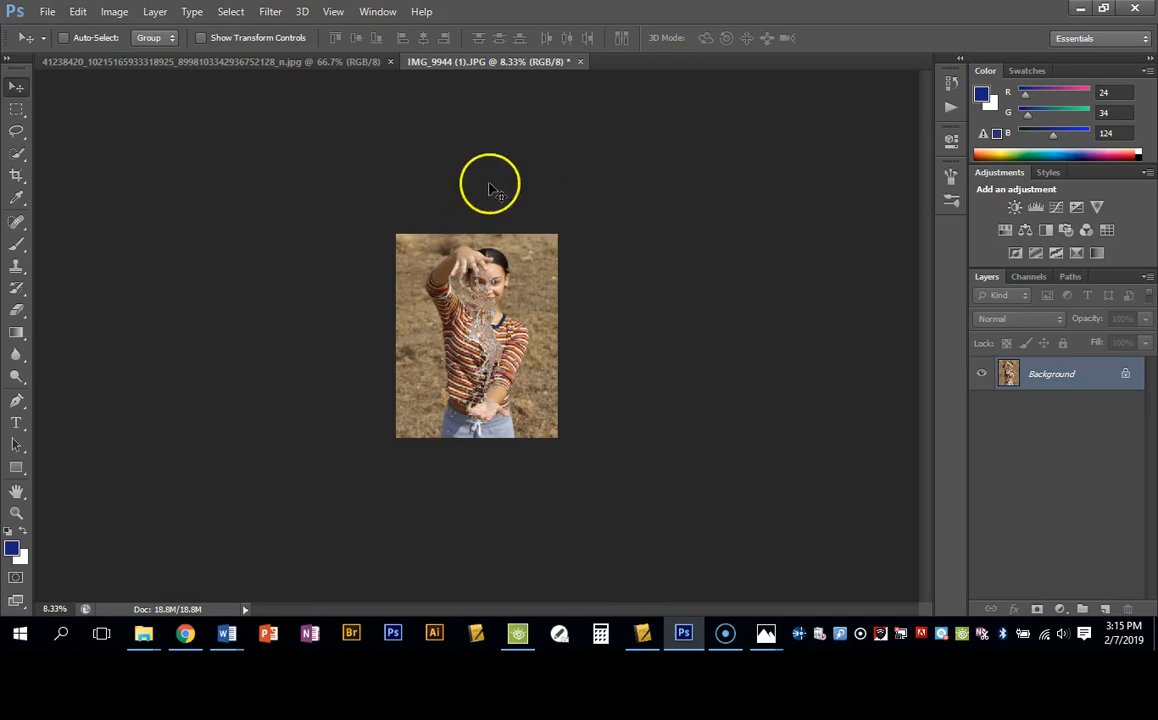
left_click(16, 515)
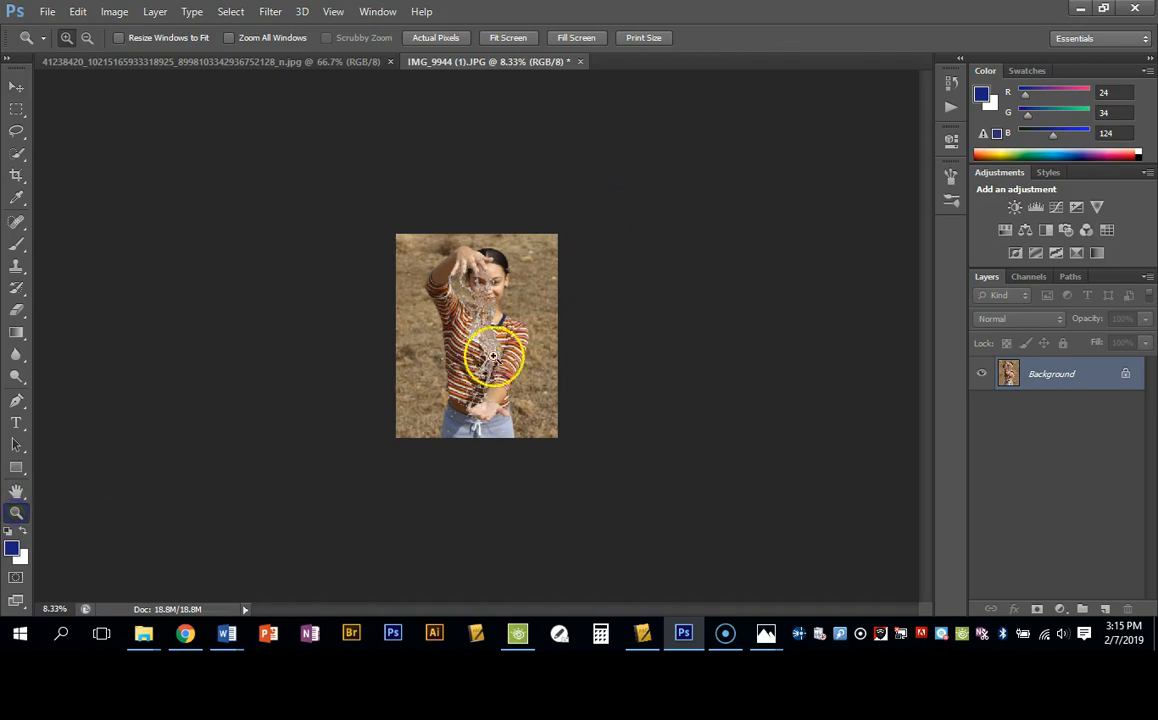
left_click(500, 350)
left_click(500, 350)
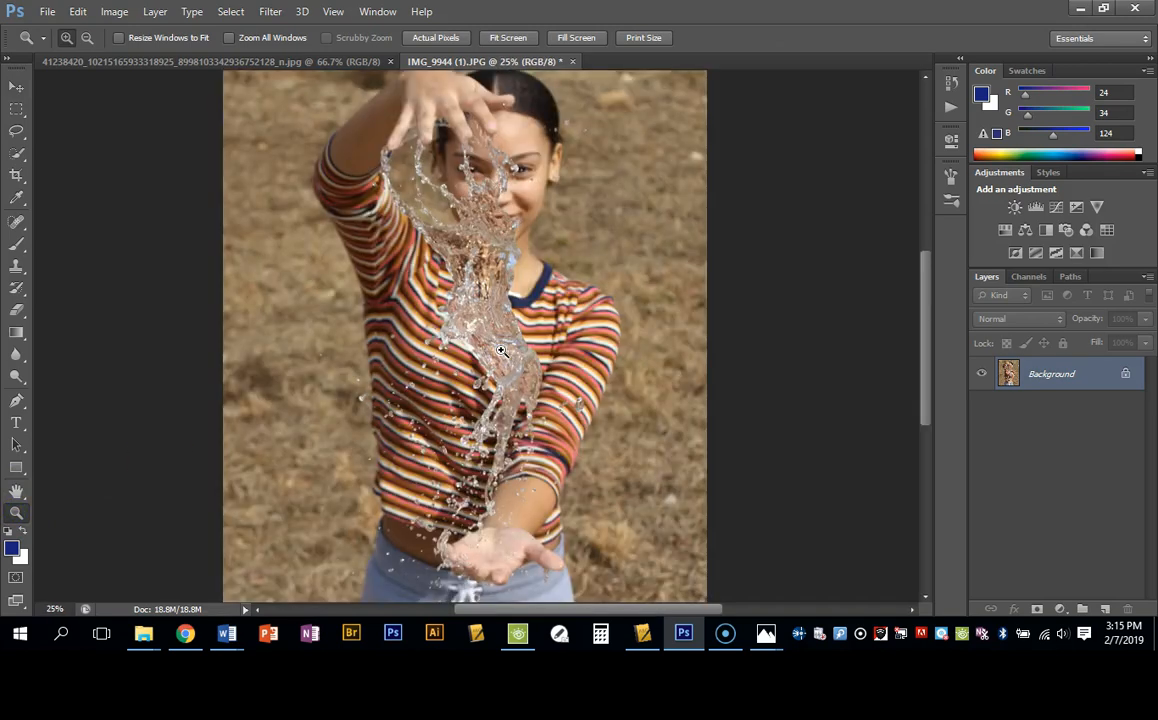
left_click(379, 11)
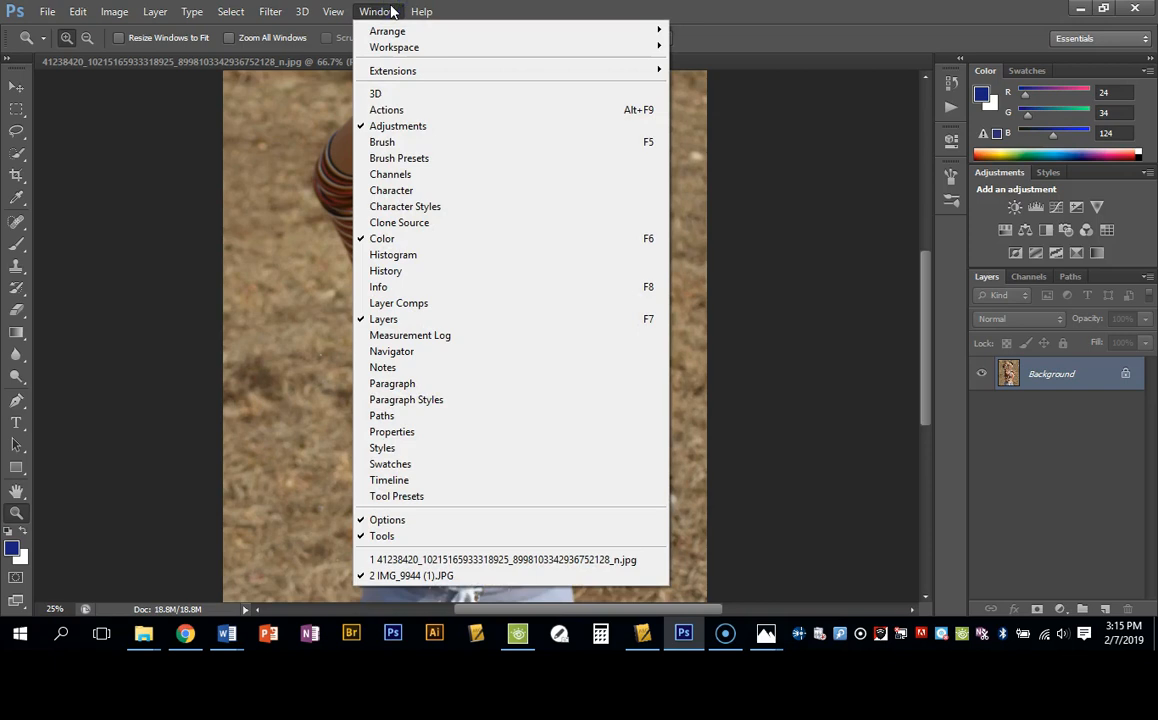
mouse_move(340, 13)
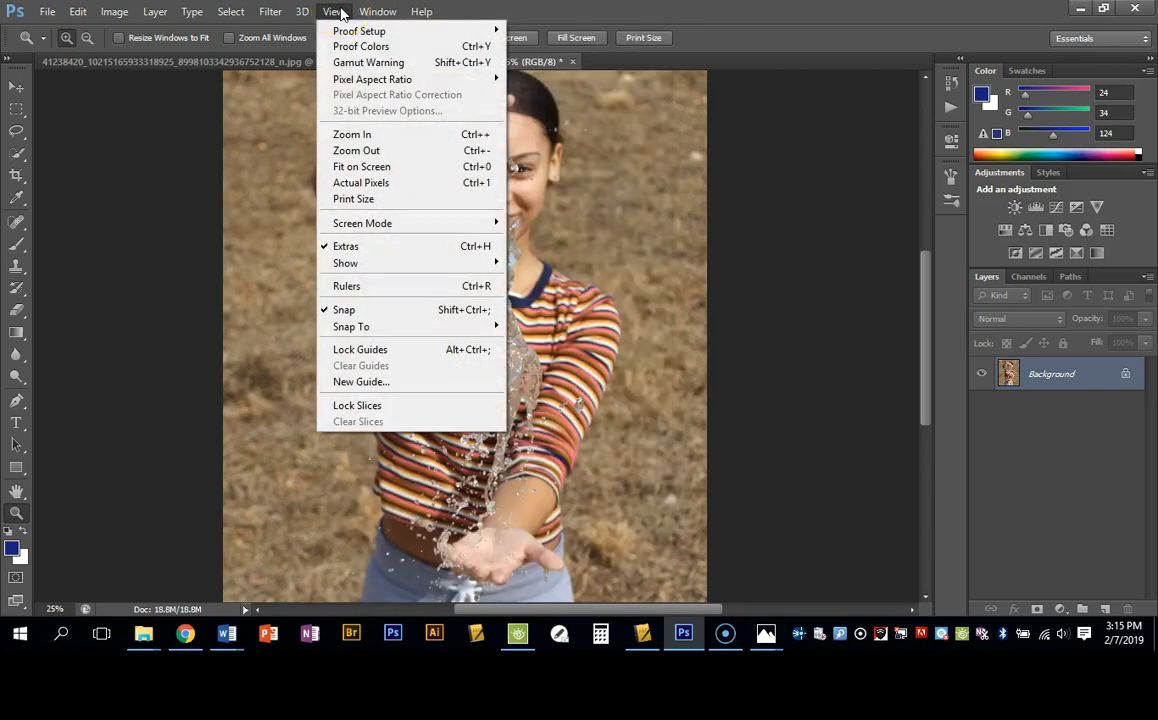
mouse_move(378, 11)
mouse_move(386, 33)
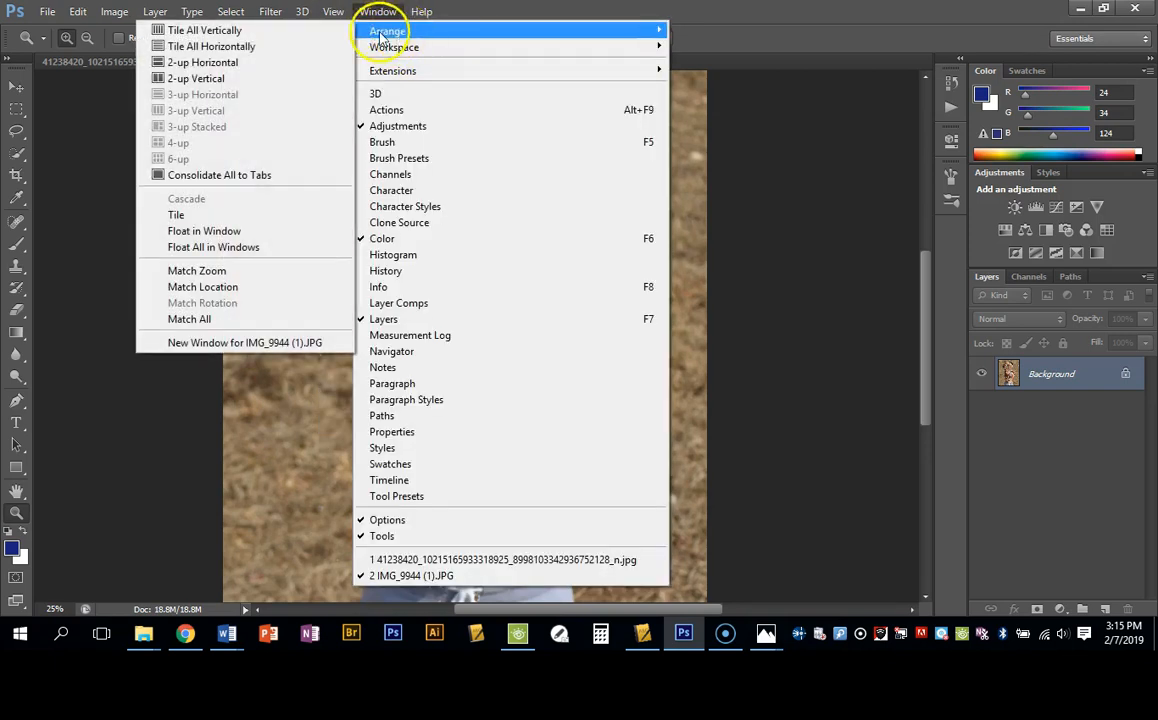
left_click(294, 79)
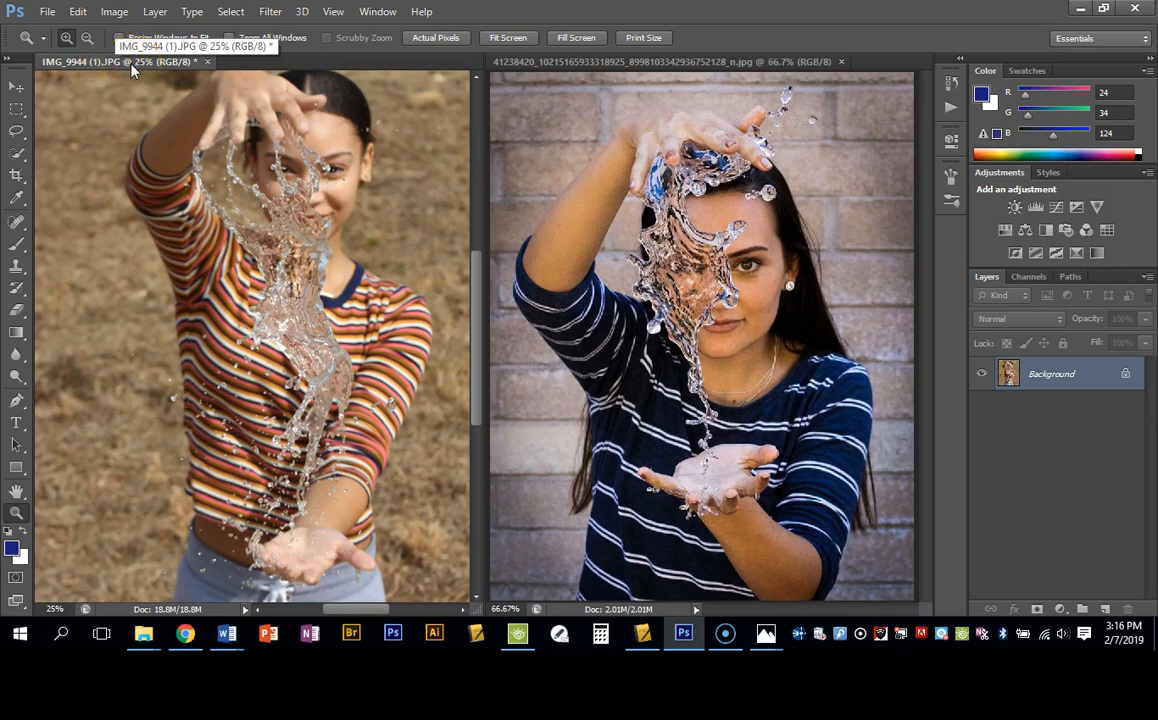
- Switch to Chrome, show the downloaded IMG_9942.CR2 in its folder, and open the raw file with Adobe Photoshop CS6
left_click(189, 643)
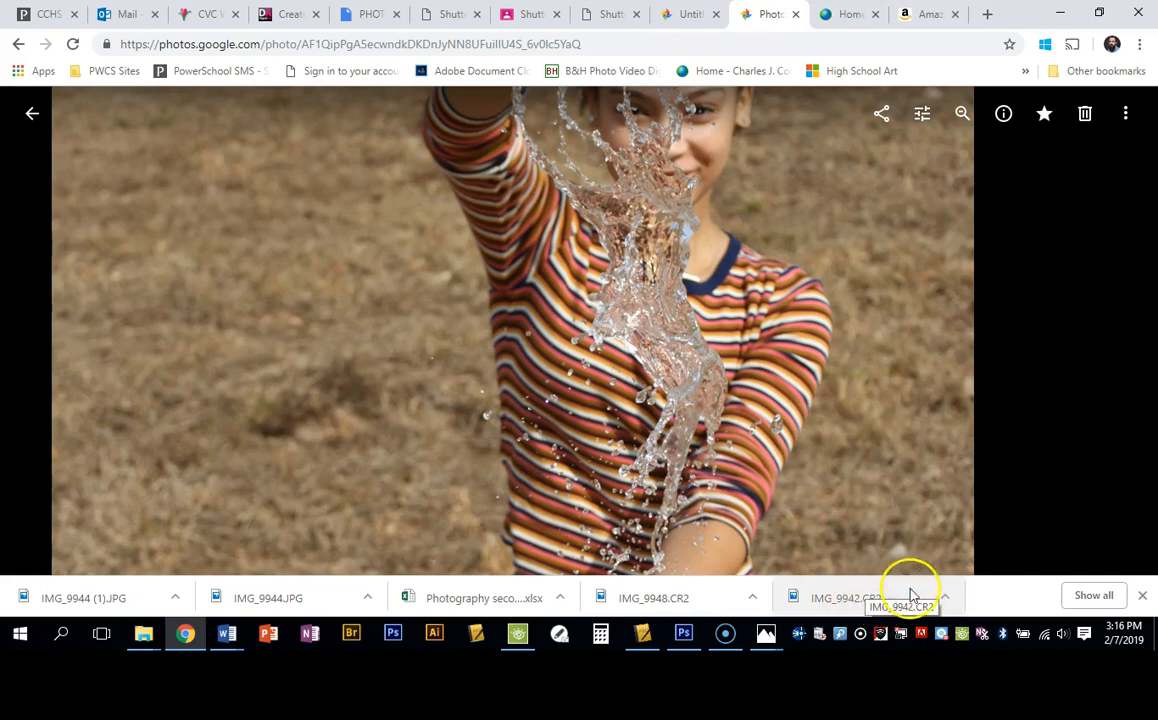
left_click(946, 599)
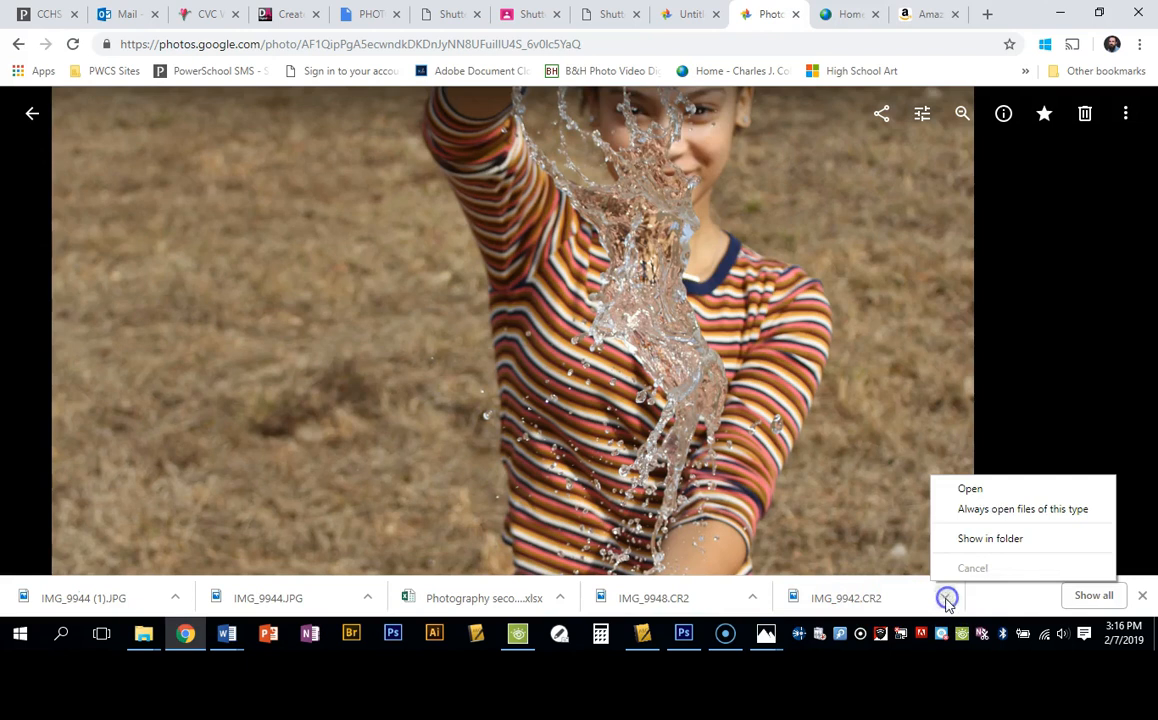
left_click(972, 540)
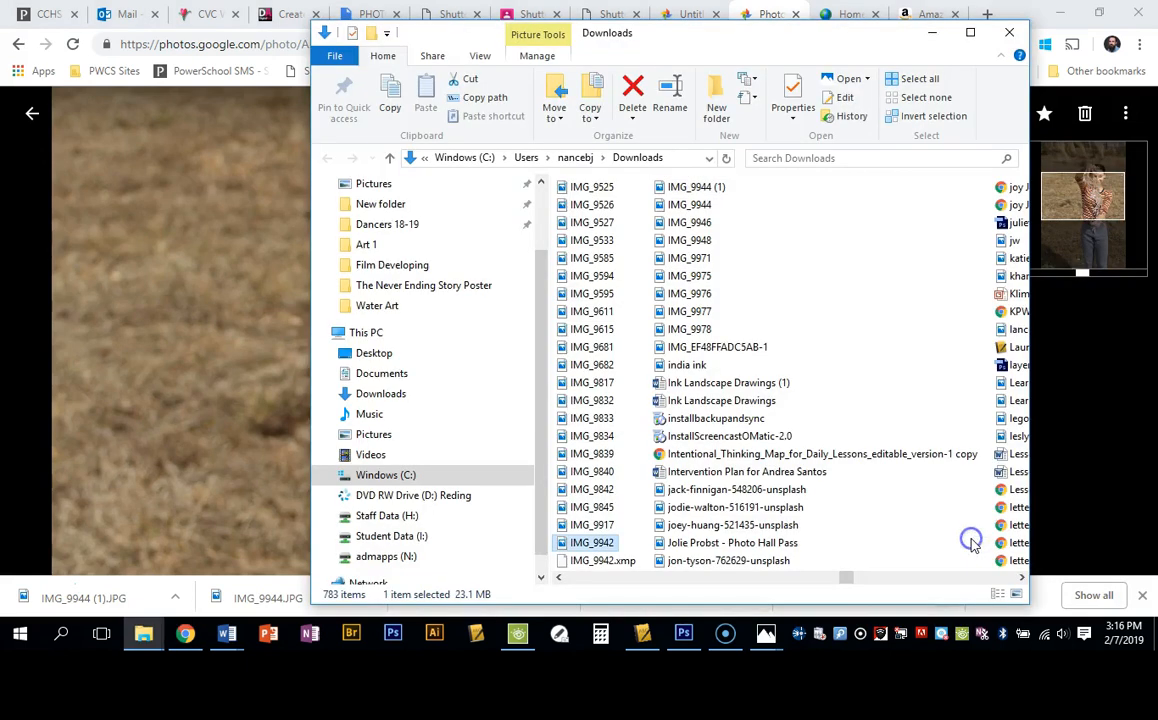
right_click(592, 545)
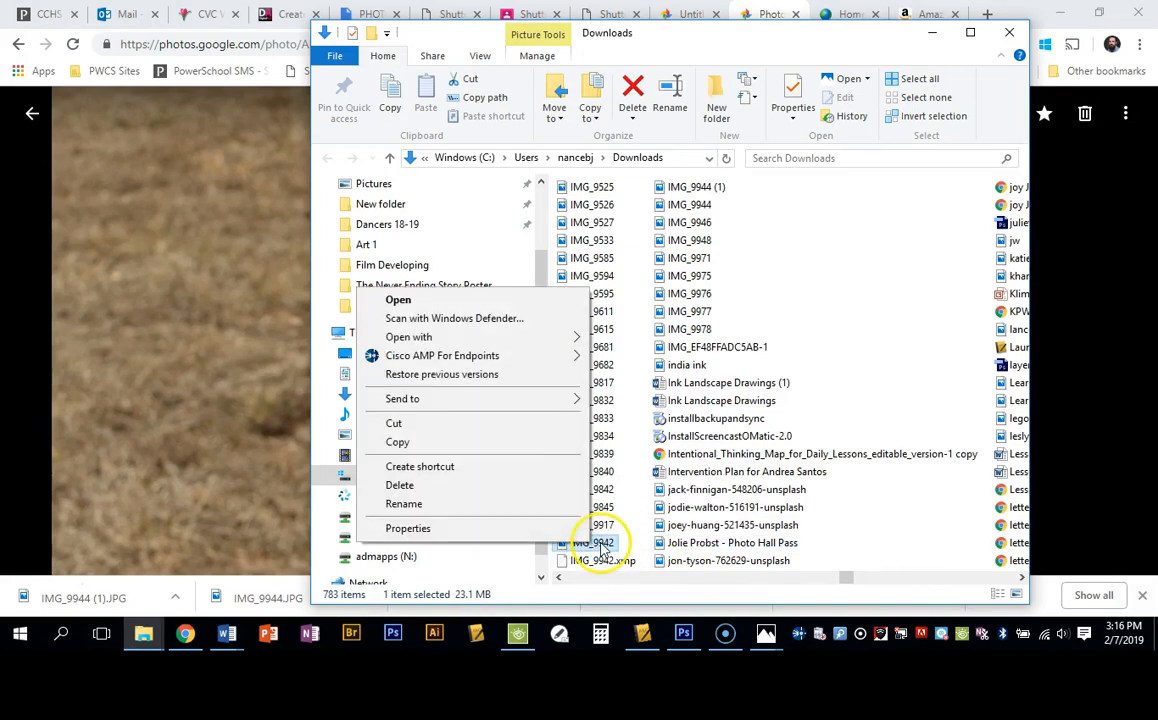
mouse_move(530, 339)
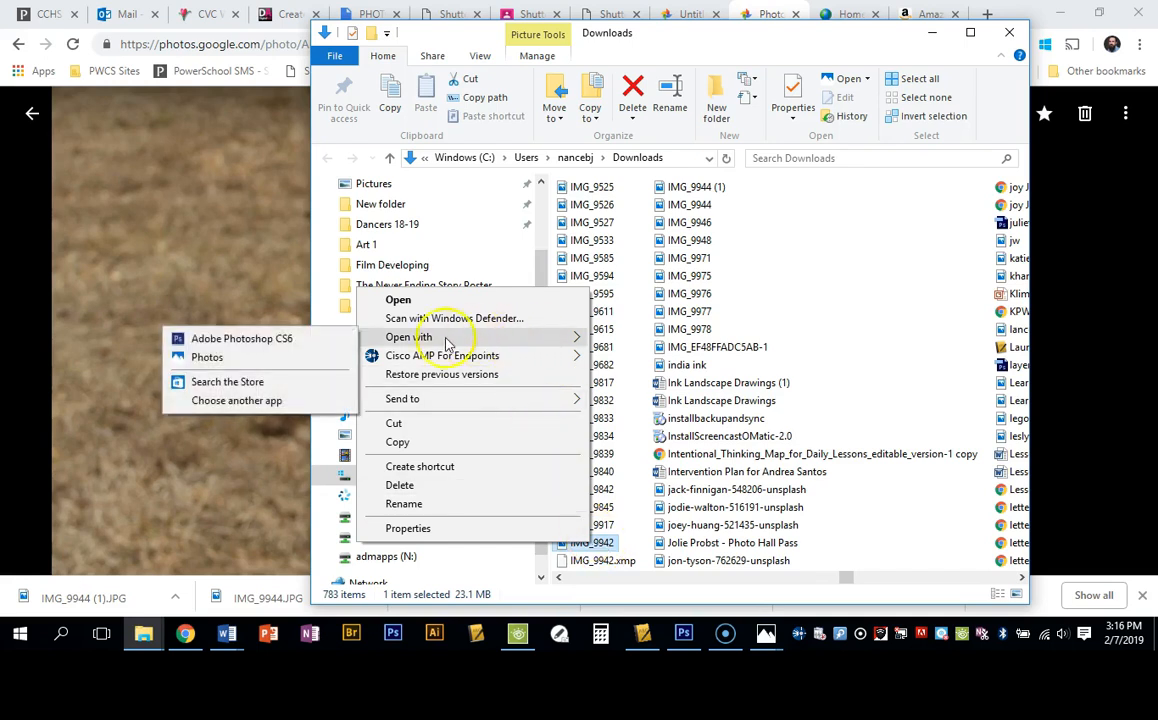
left_click(241, 339)
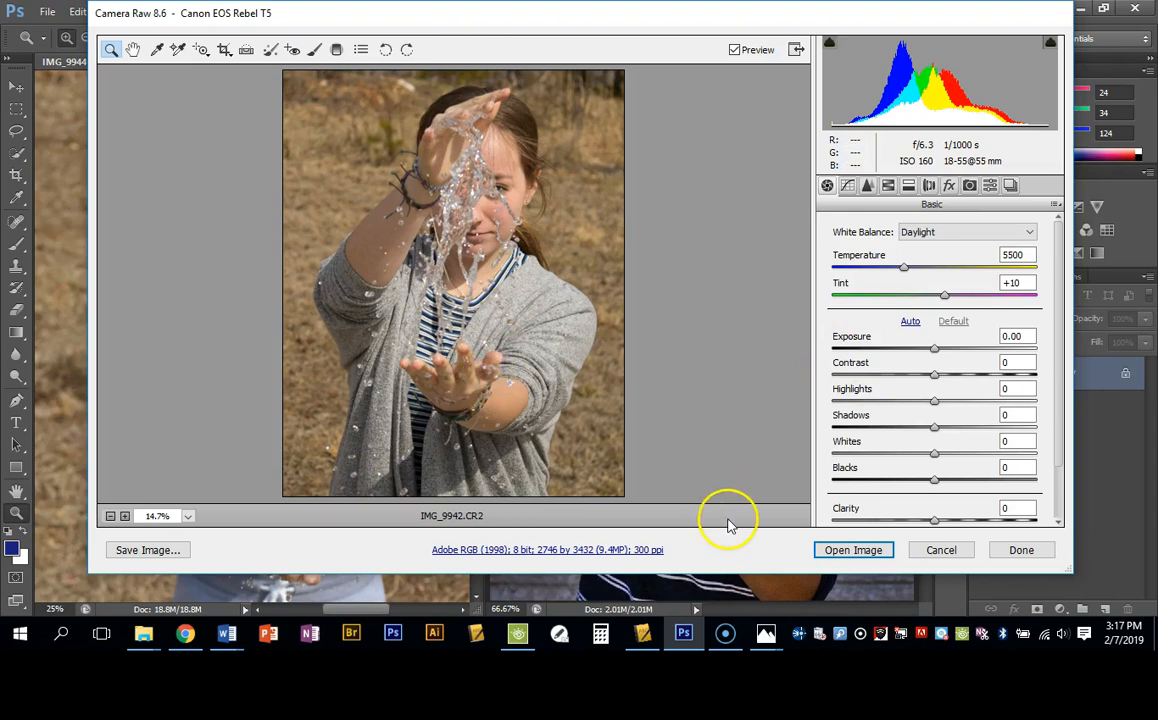
- Open the raw photo IMG_9942.CR2 from Camera Raw with its current settings, and inspect the water splash up close
left_click(853, 550)
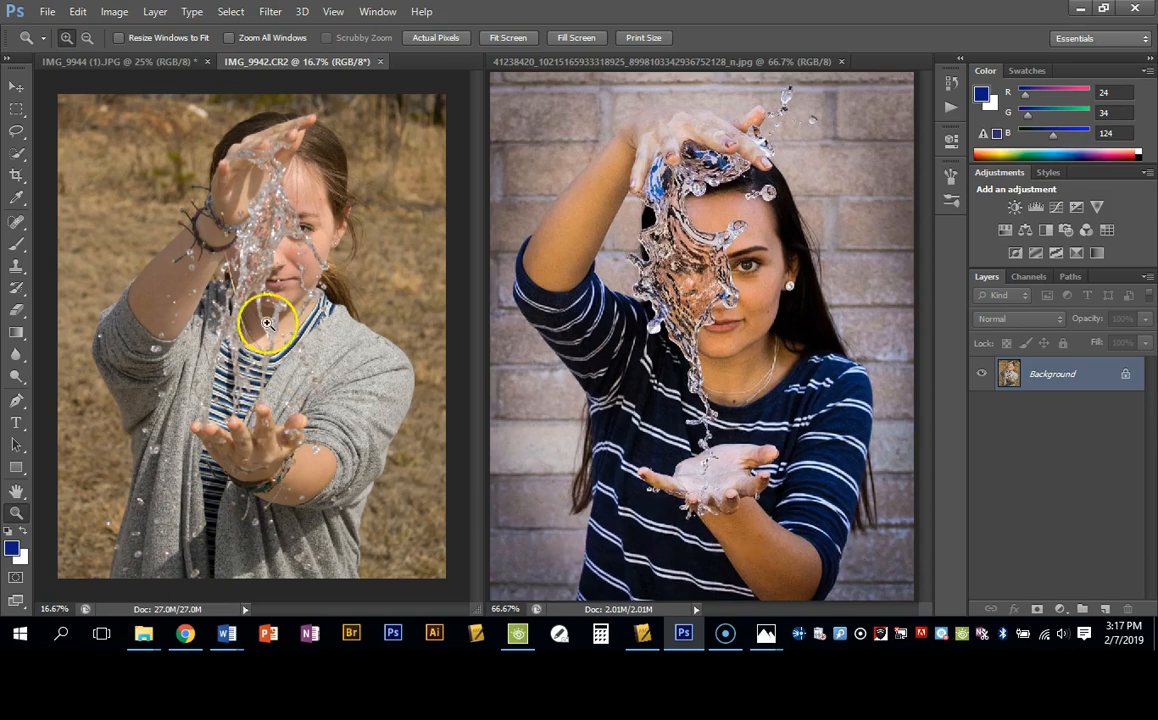
left_click(247, 254)
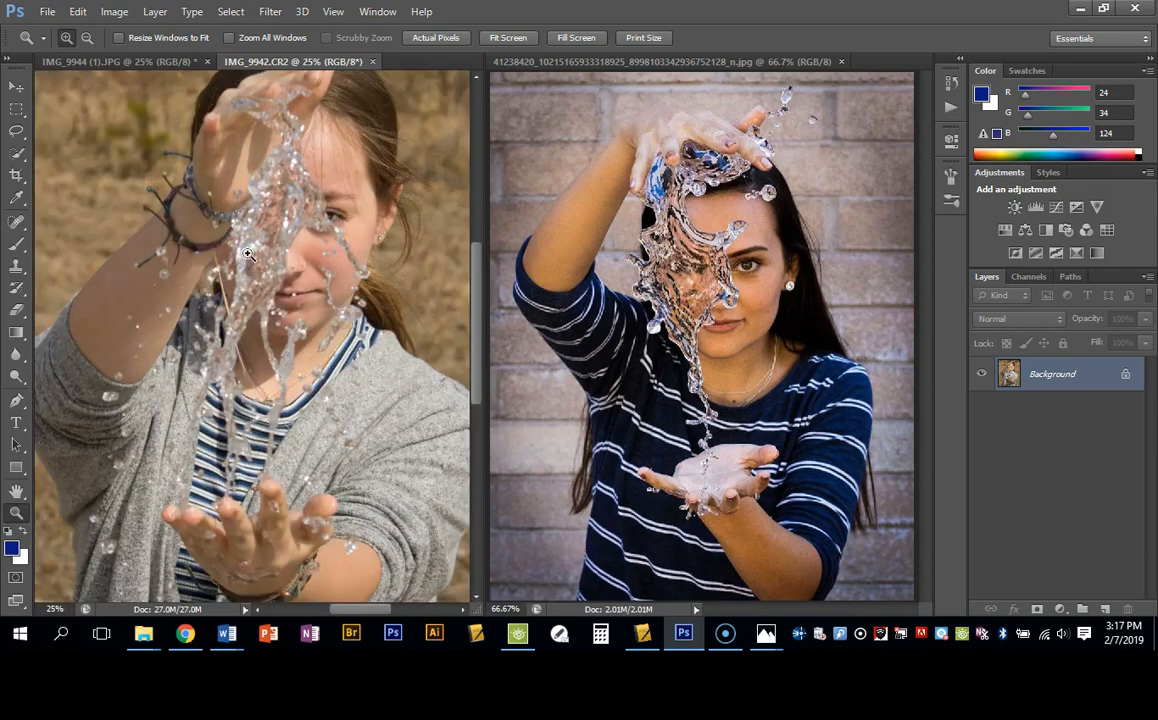
left_click(247, 254)
- Switch to IMG_9944 (1).JPG and set up the Spot Healing Brush in Content-Aware mode with a 30 px size
left_click(125, 62)
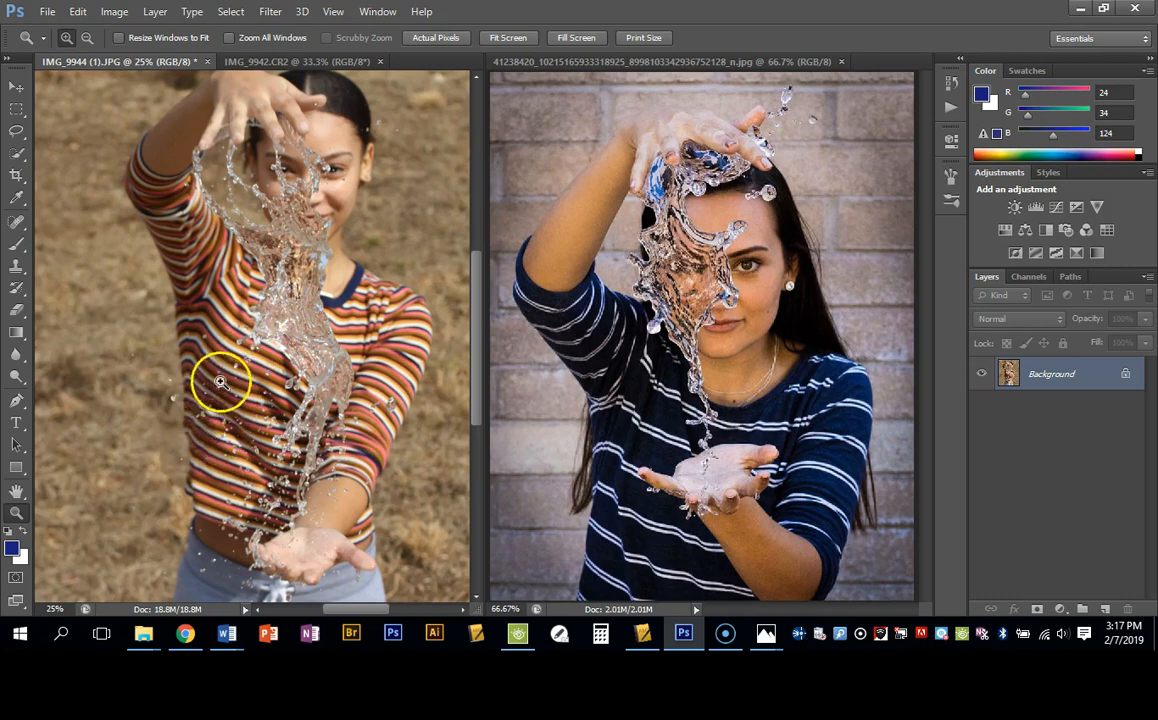
scroll(373, 459, "down", 5)
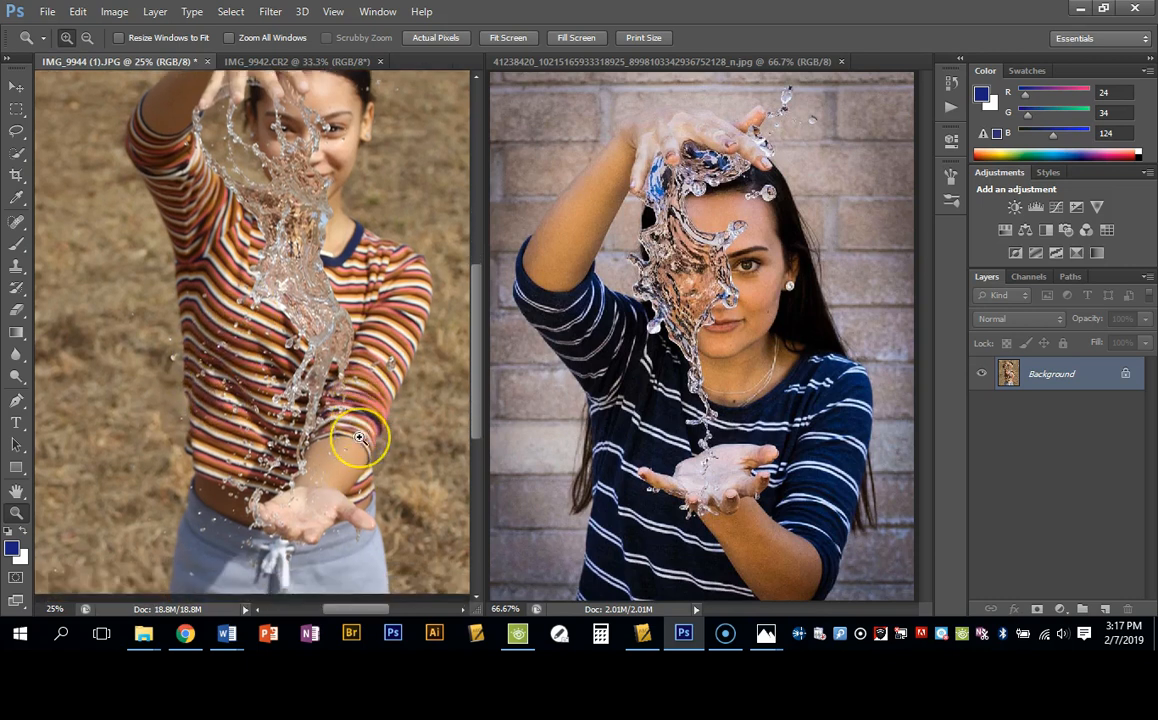
scroll(357, 438, "up", 5)
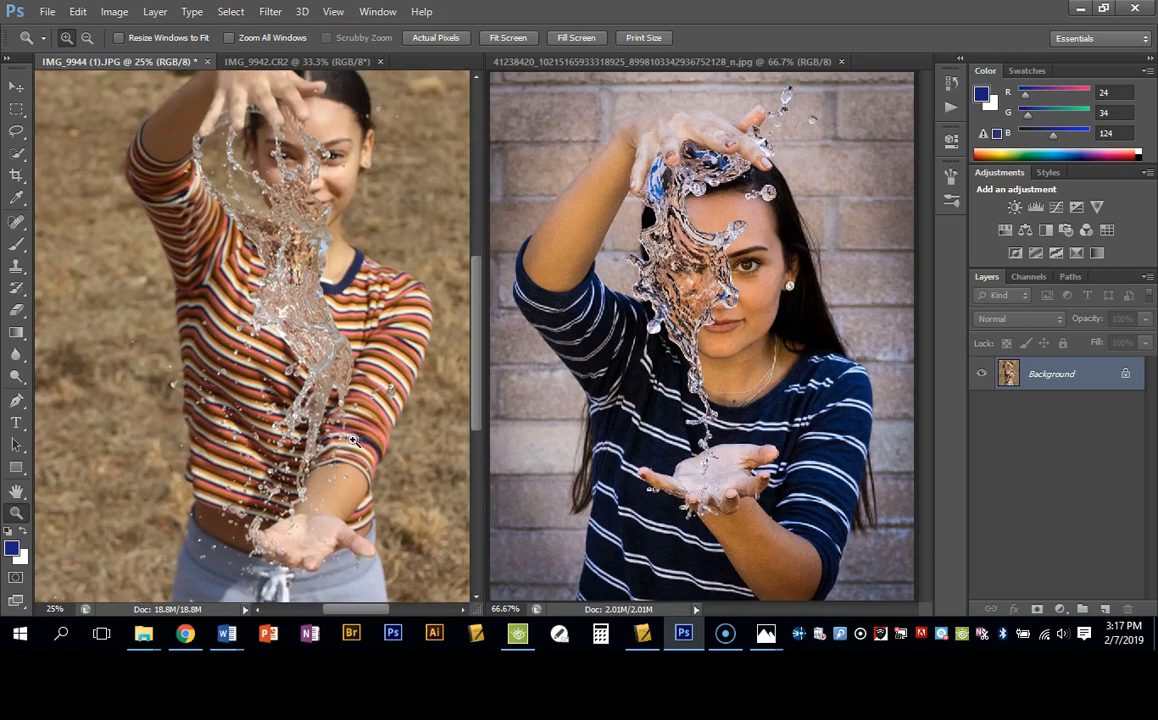
left_click(18, 224)
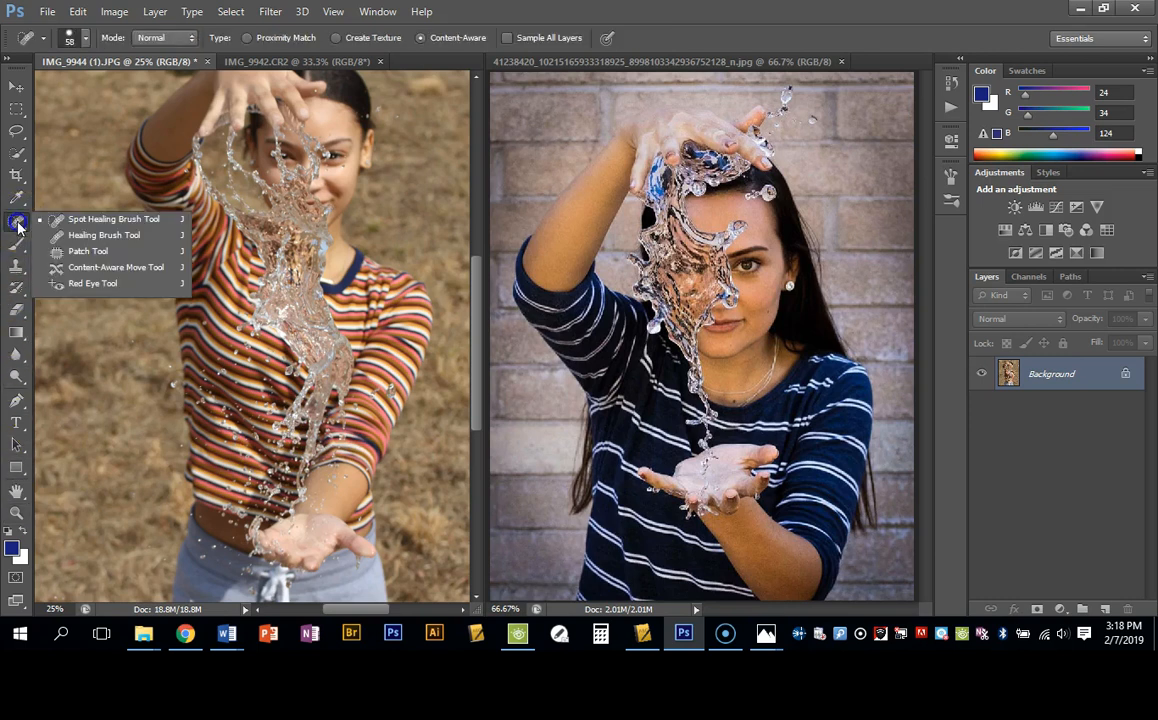
left_click(18, 225)
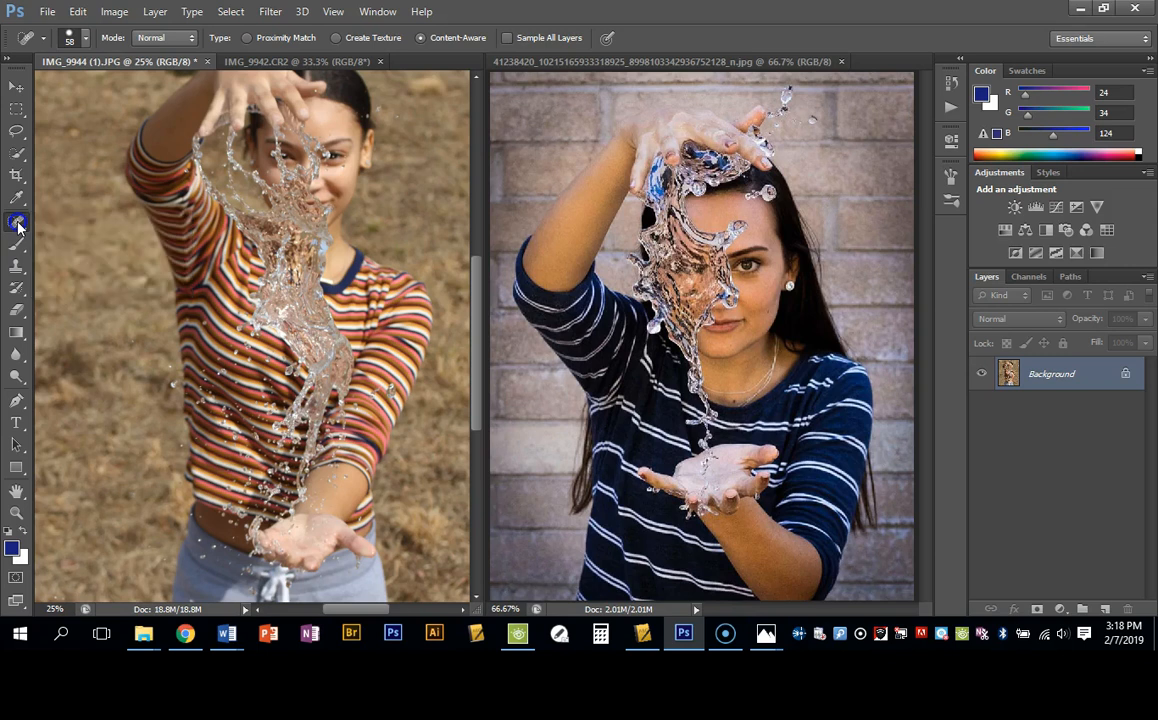
left_click(85, 41)
left_click_drag(79, 92, 41, 88)
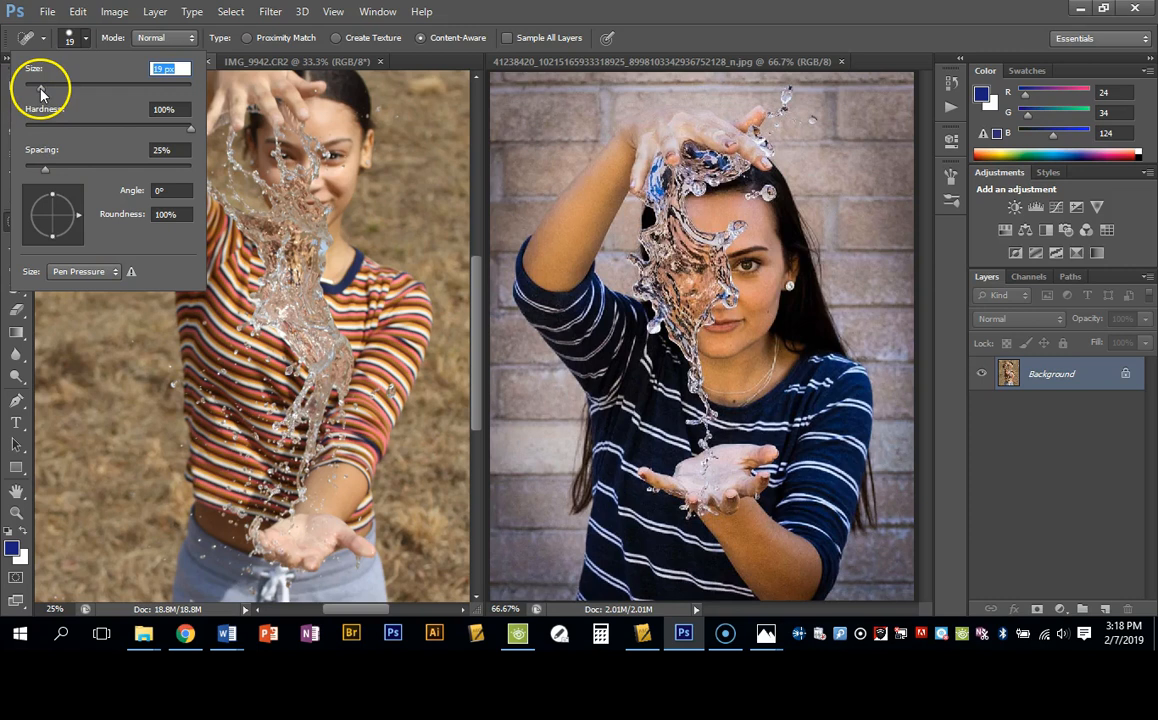
left_click_drag(40, 90, 50, 93)
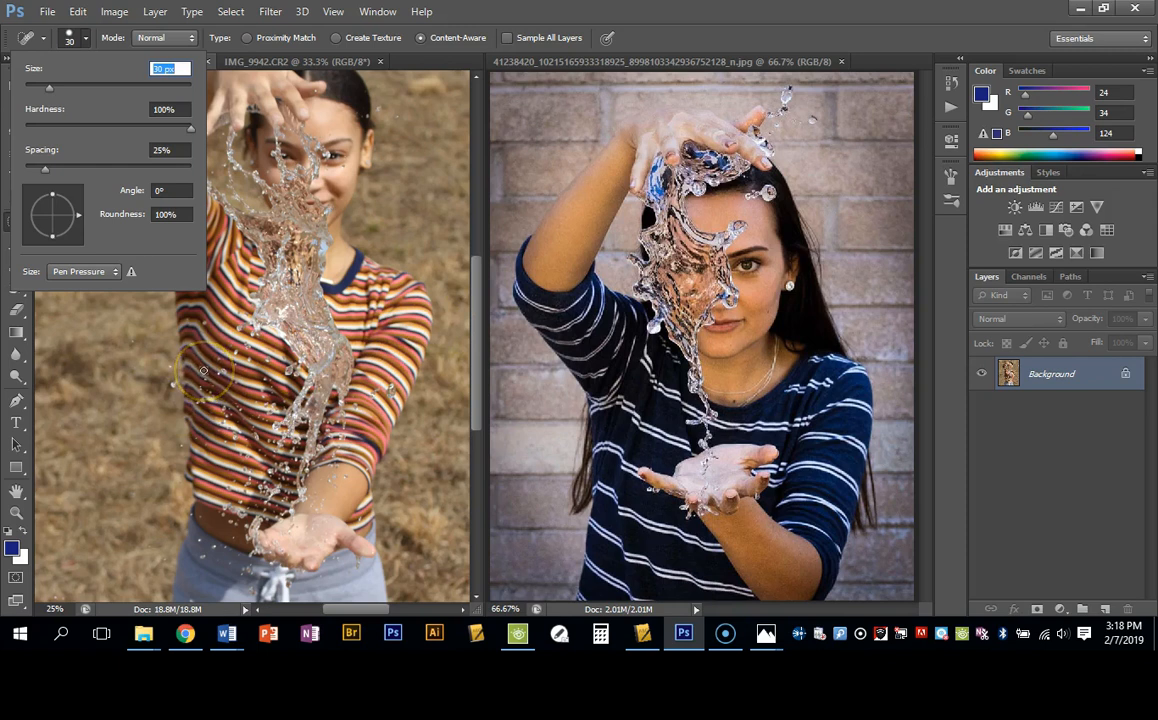
left_click(204, 371)
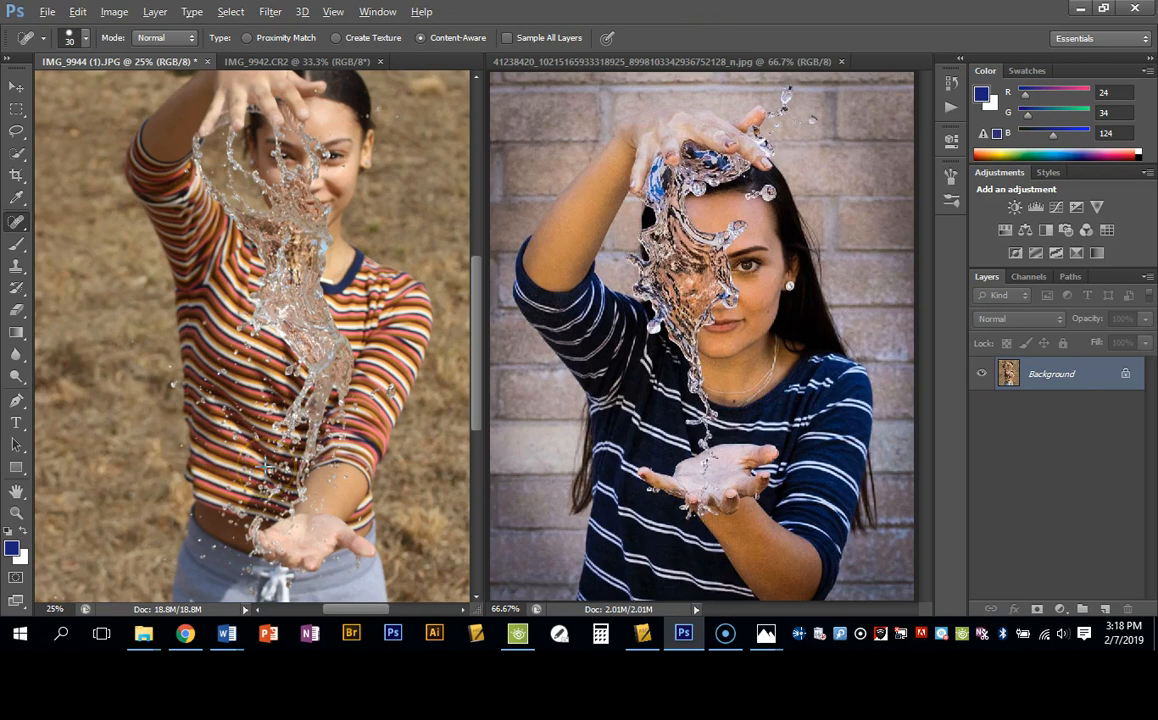
- Remove the stray water droplets from the student's grey sweatpants below the open hand with the Spot Healing Brush
left_click(17, 513)
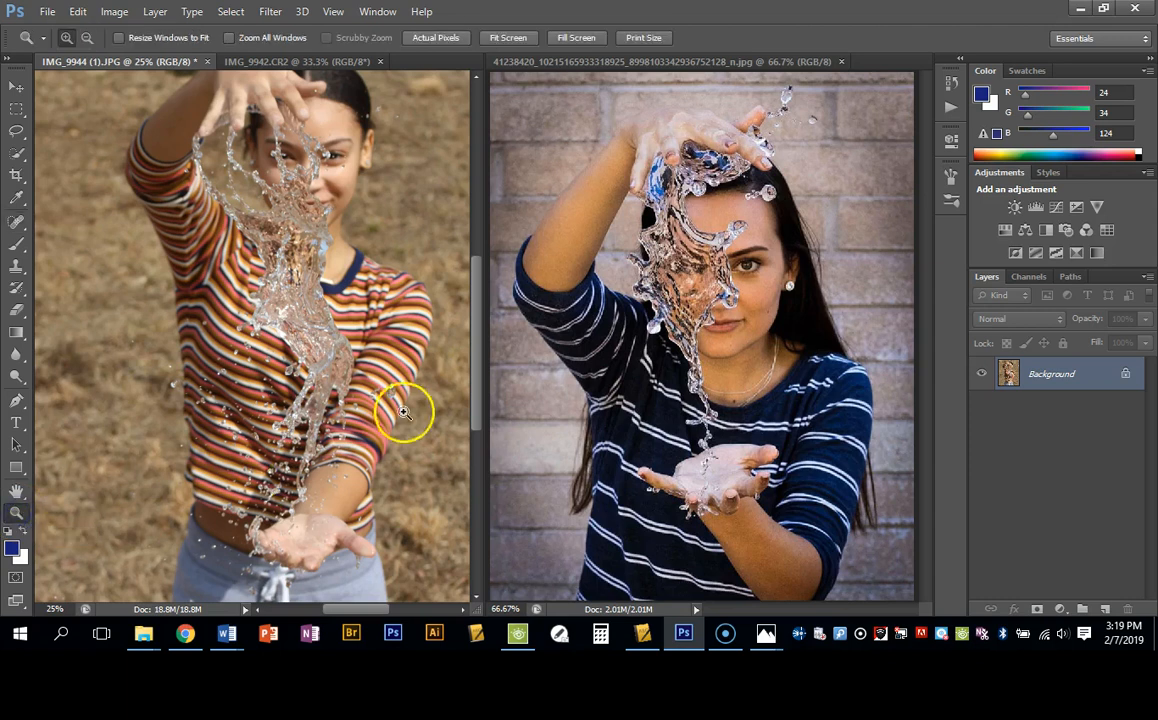
left_click_drag(475, 308, 467, 357)
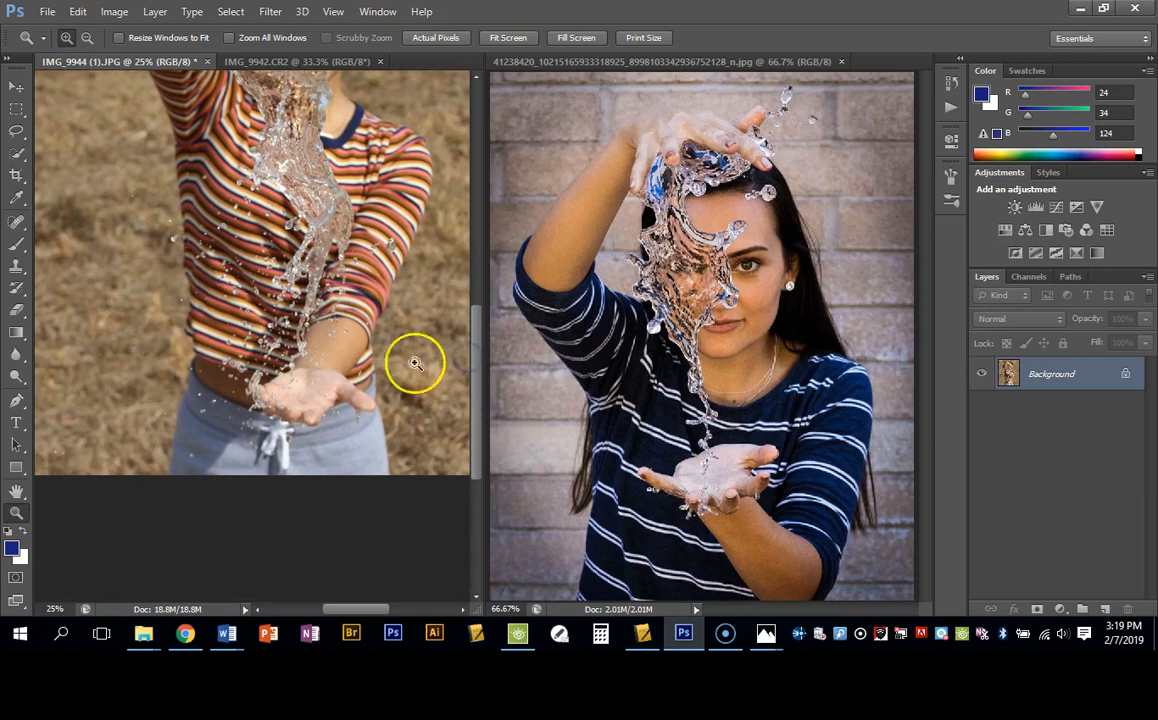
left_click_drag(158, 333, 363, 476)
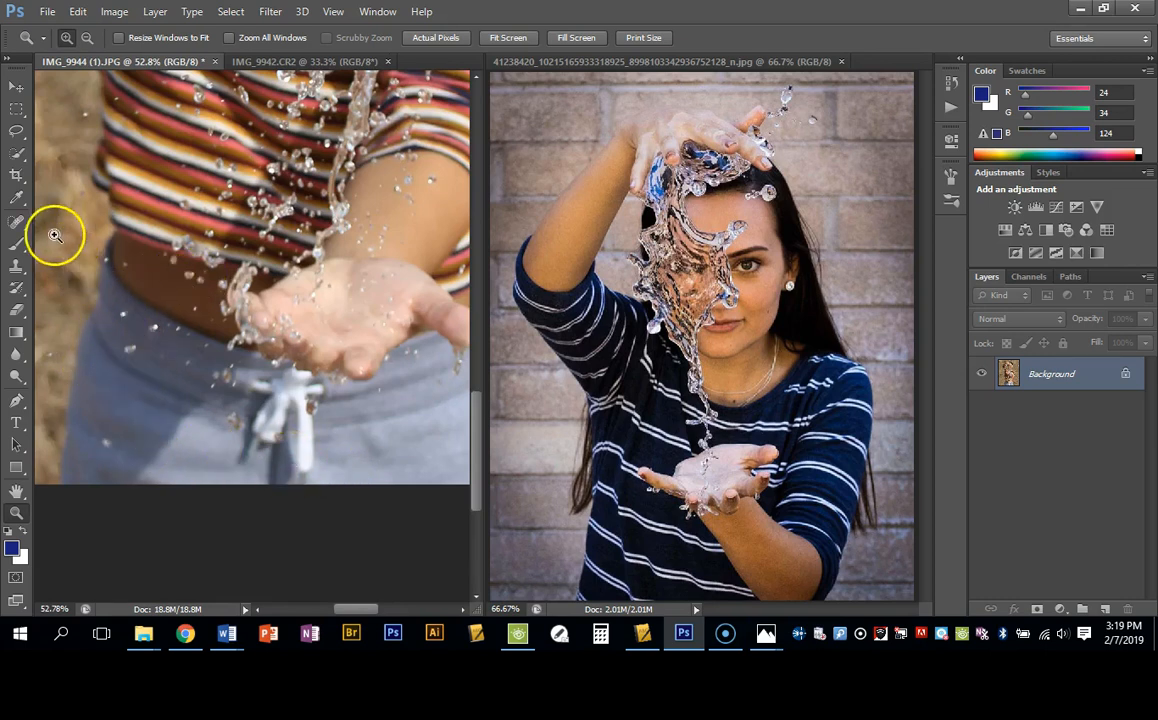
left_click(18, 222)
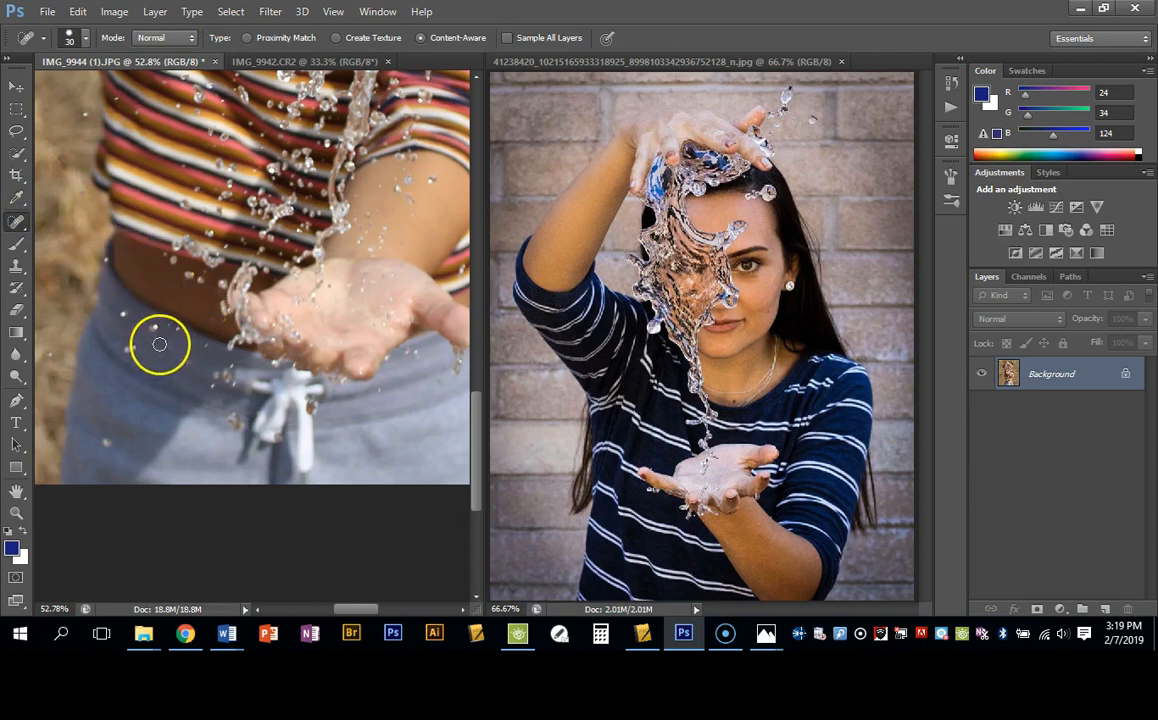
left_click(212, 386)
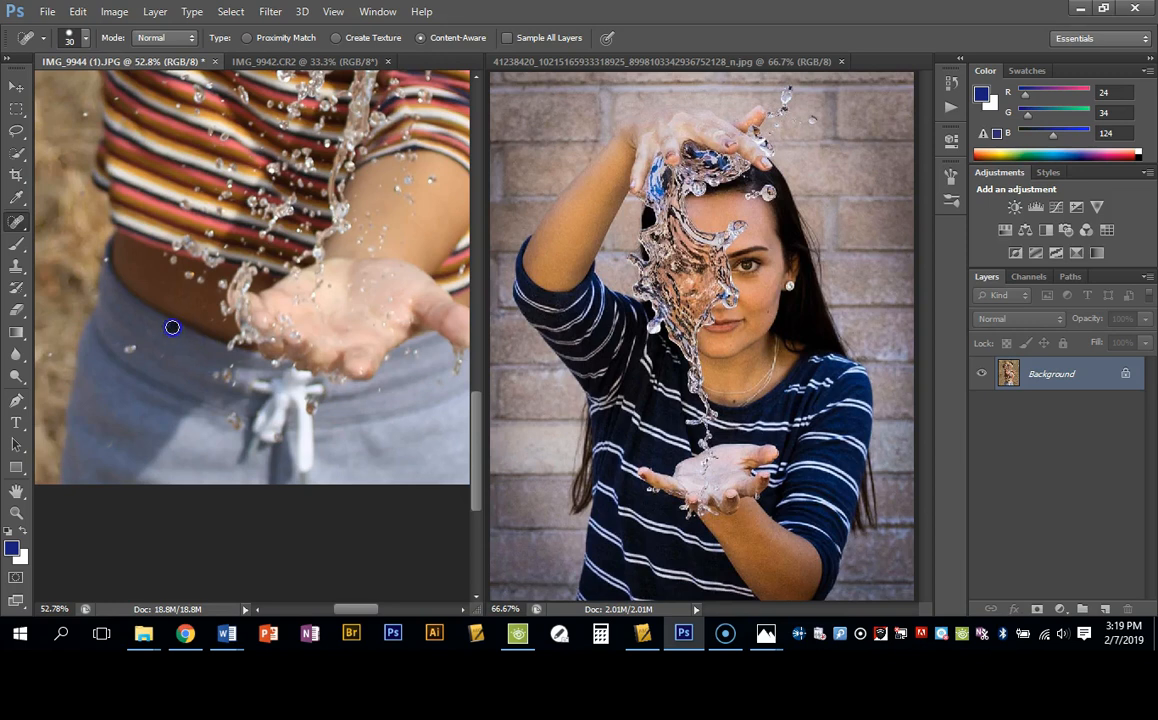
left_click(129, 346)
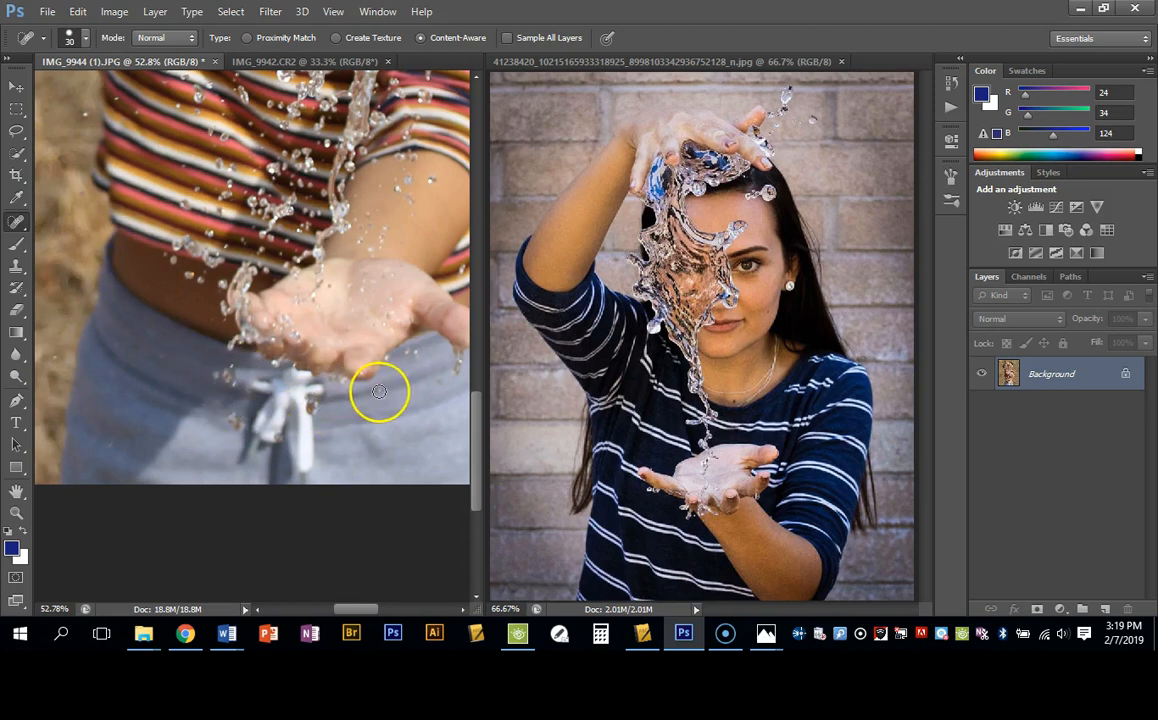
- Heal away scattered small droplets along the outer side and lower hem of the striped shirt
scroll(379, 391, "up", 2)
scroll(187, 337, "up", 1)
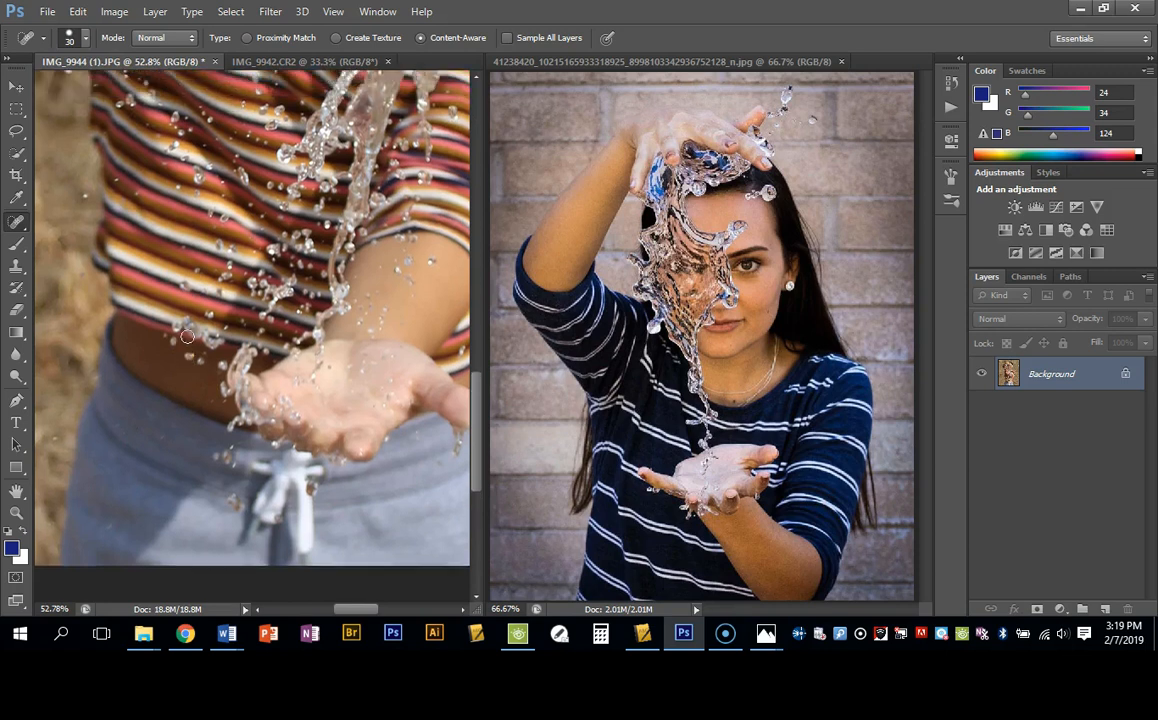
scroll(253, 556, "down", 2)
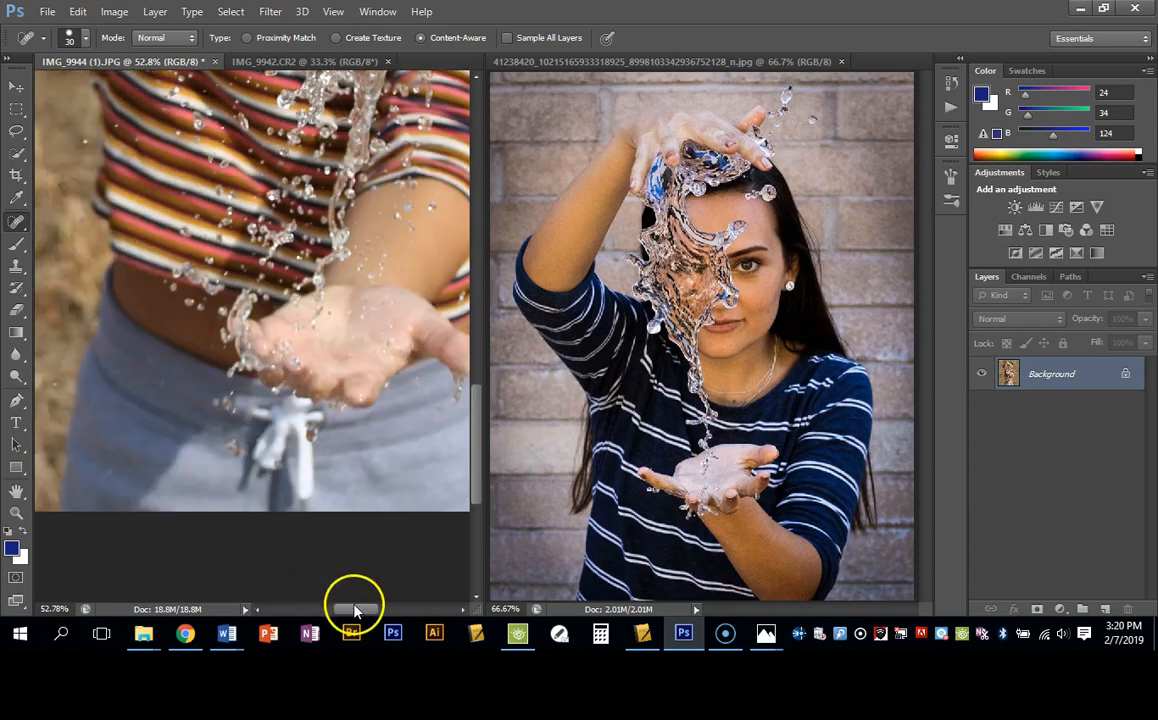
mouse_move(302, 491)
left_mouse_down()
mouse_move(377, 517)
mouse_move(349, 516)
left_mouse_up()
left_click(219, 212)
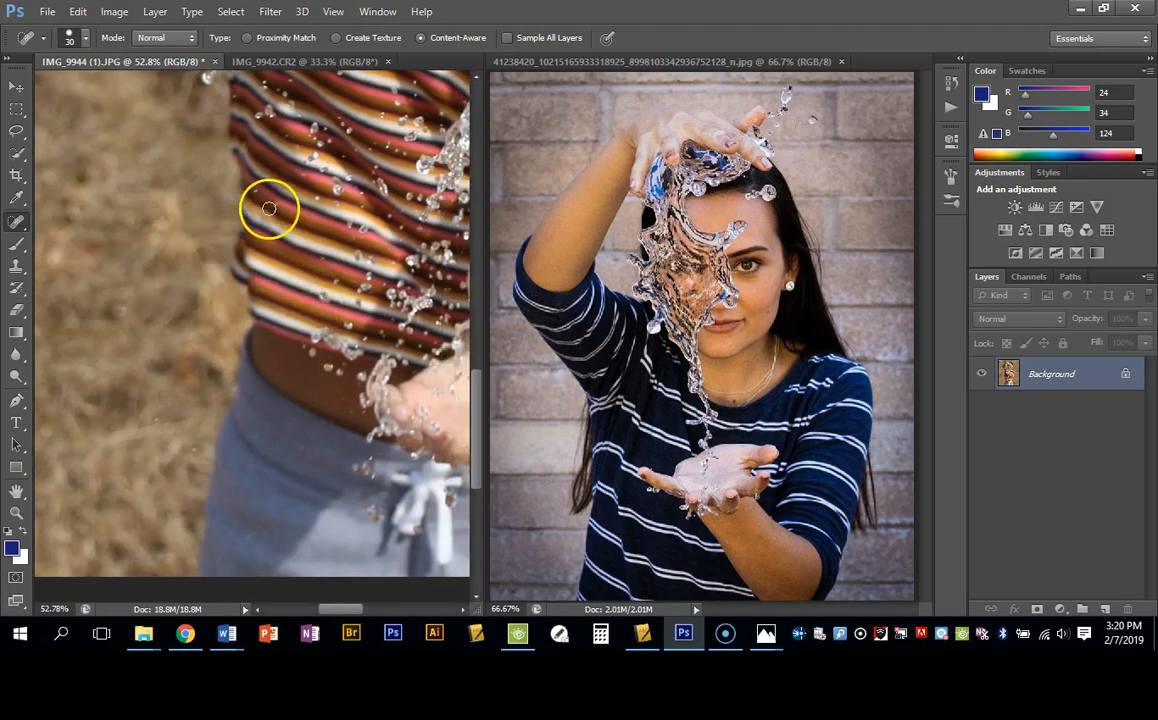
left_click(254, 194)
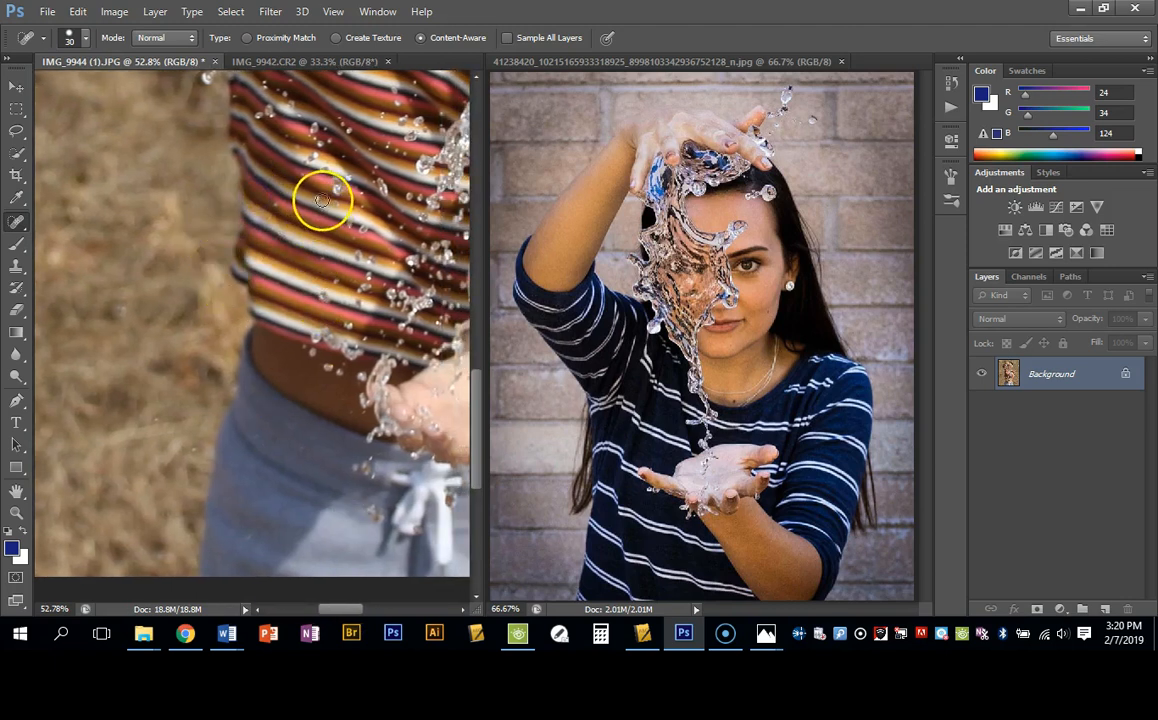
left_click_drag(320, 200, 326, 203)
left_click(303, 342)
left_click(332, 359)
left_click(322, 260)
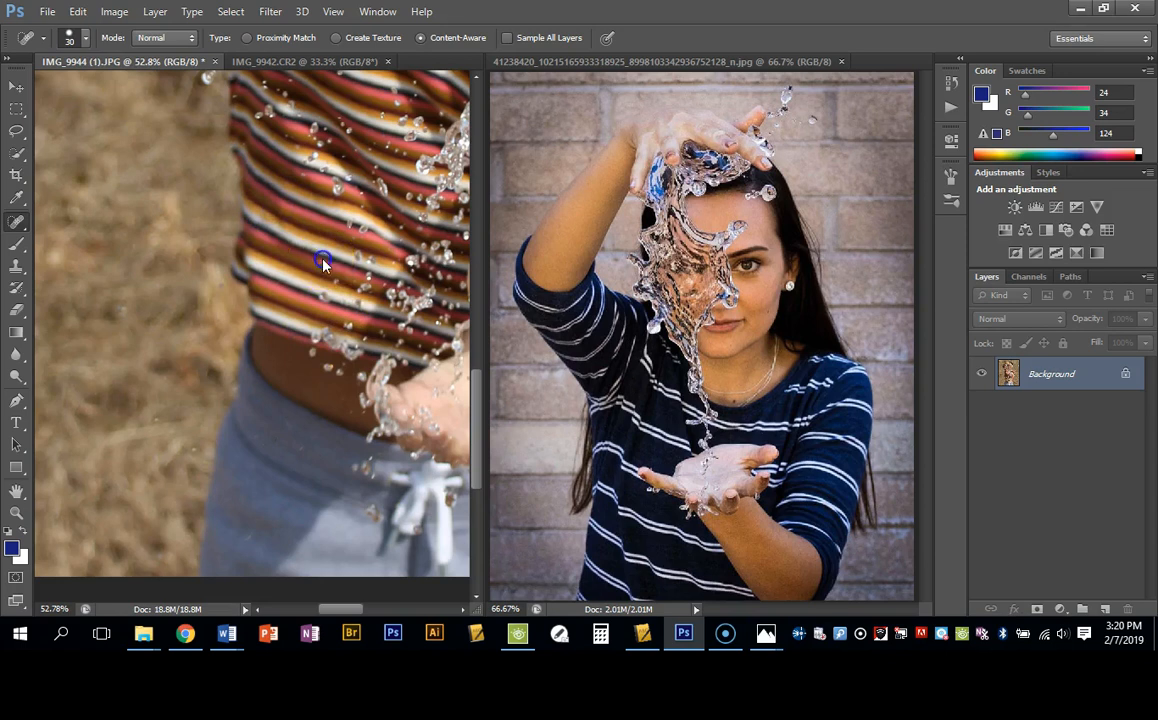
- Retouch more small stray droplets on the middle of the striped shirt, between its outer edge and the falling water
left_click_drag(342, 170, 267, 317)
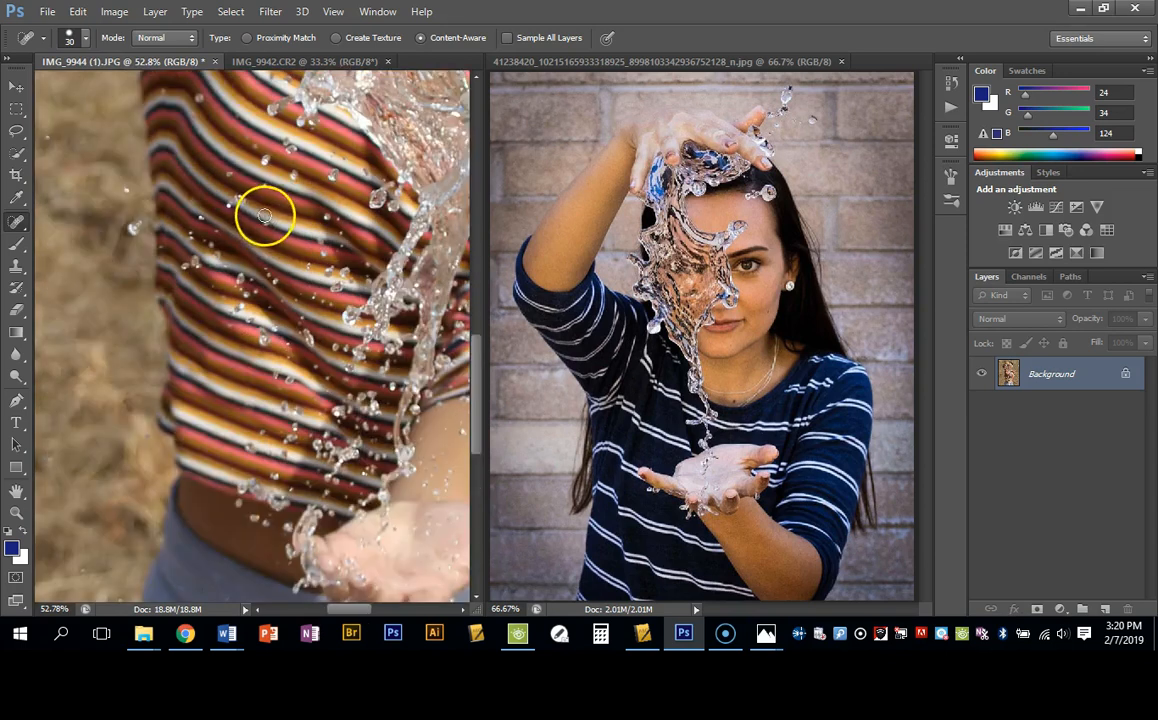
left_click(266, 181)
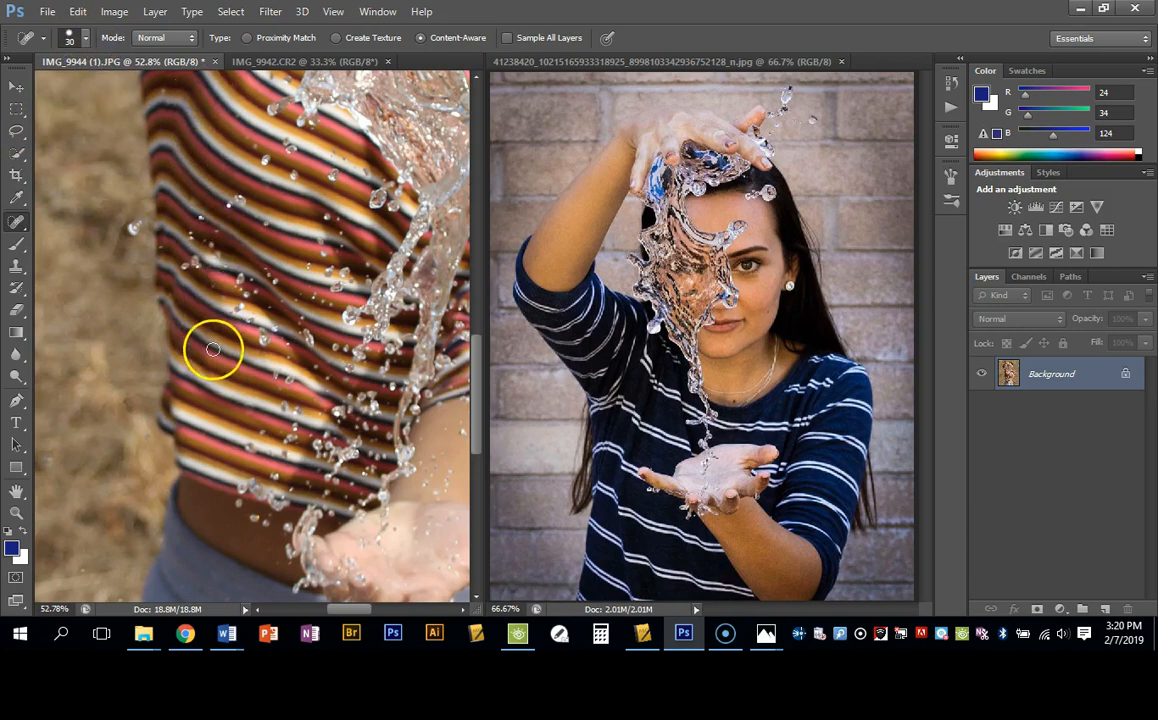
left_click_drag(262, 404, 217, 382)
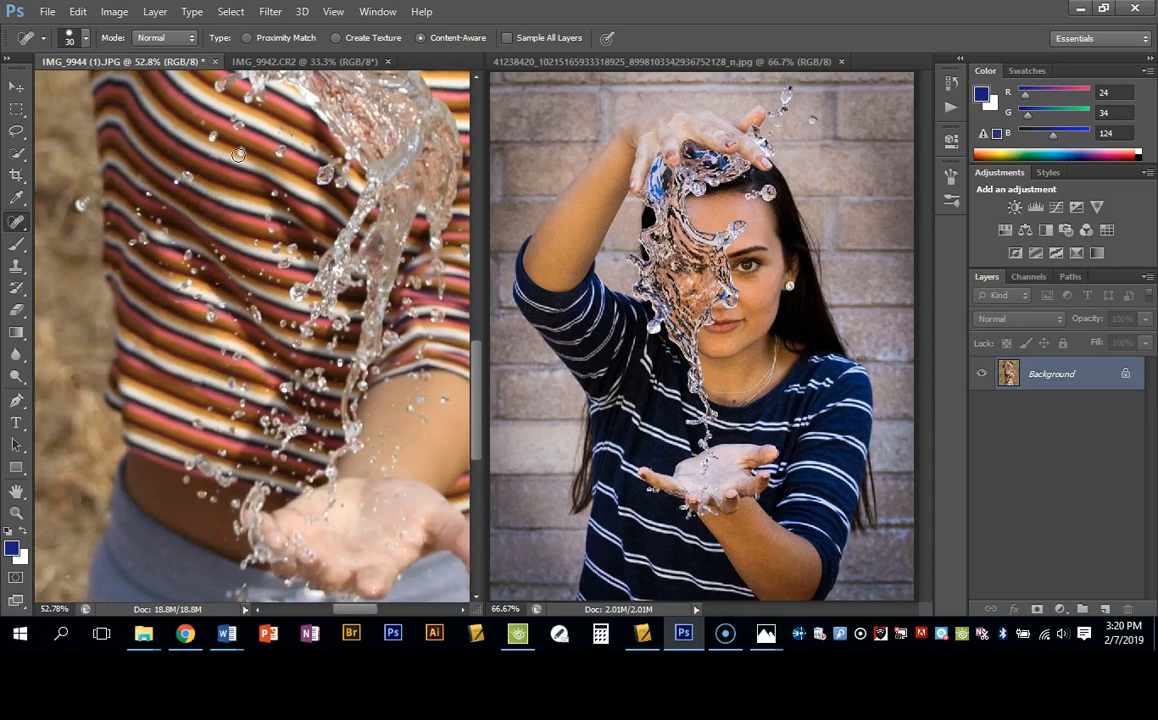
left_click(186, 176)
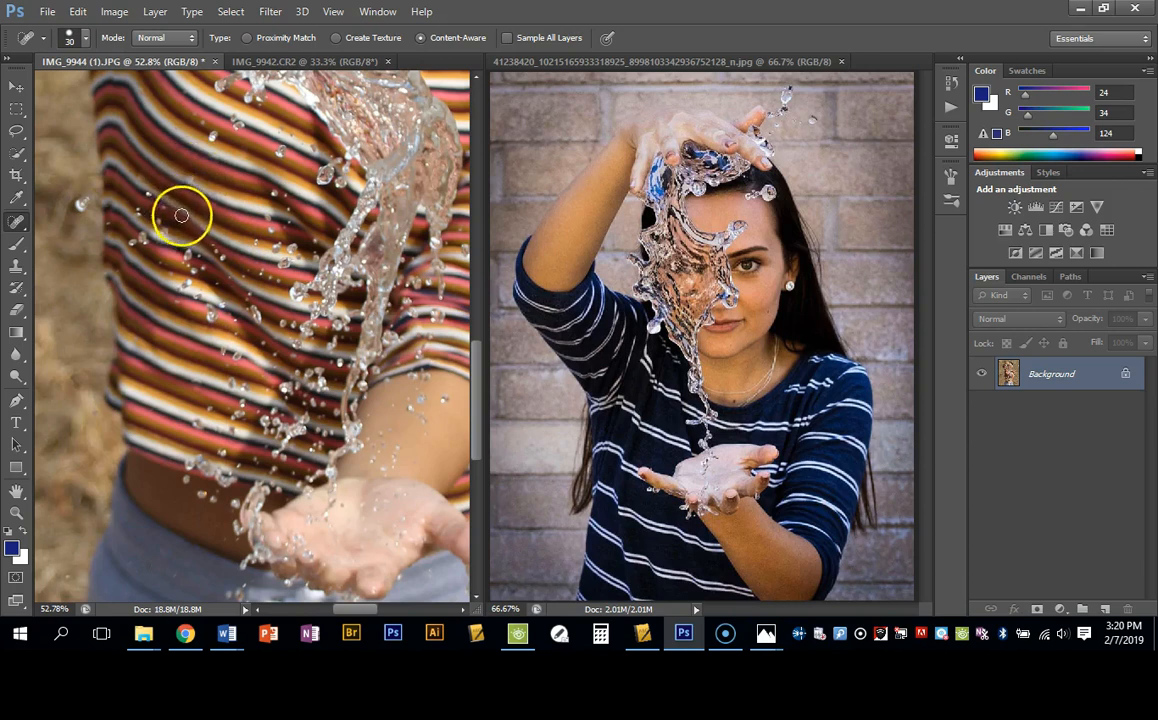
left_click(189, 180)
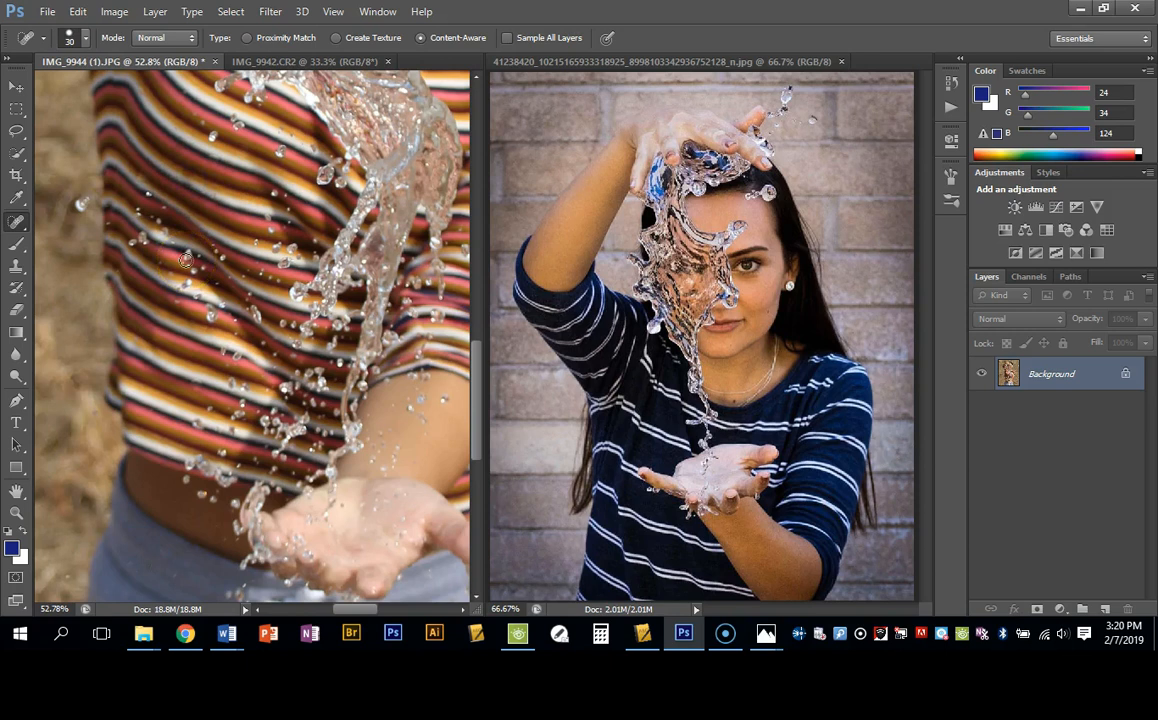
left_click(285, 195)
left_click(257, 243)
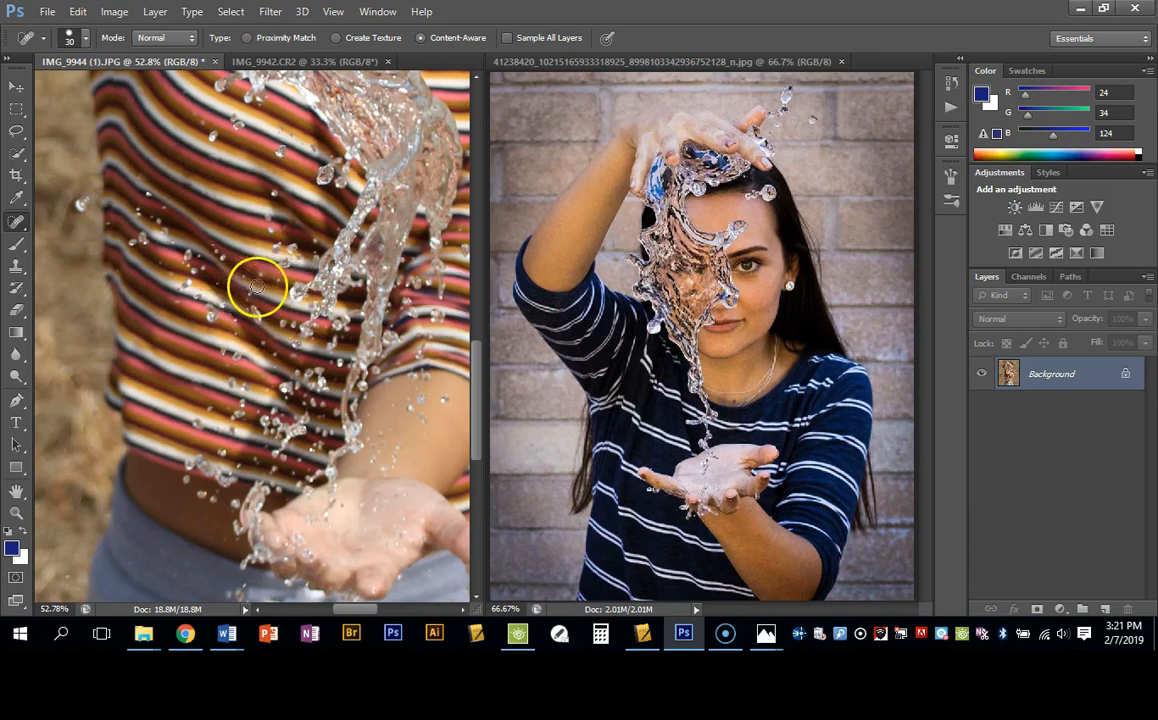
left_click(165, 208)
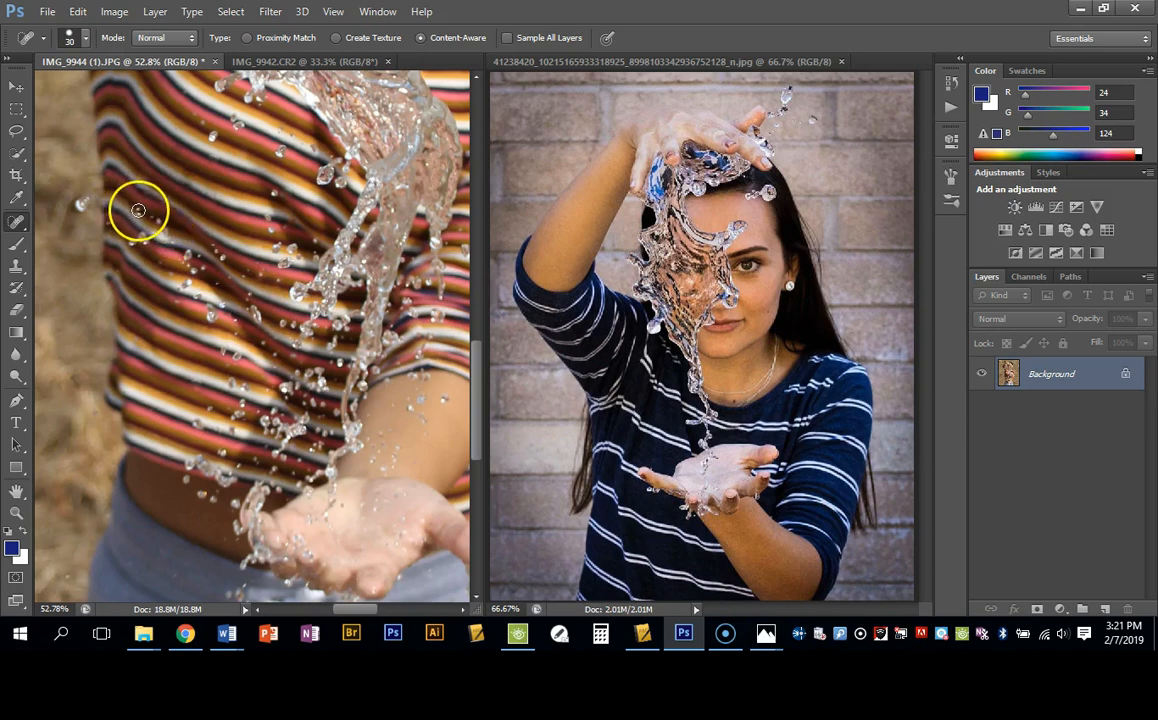
left_click(140, 212)
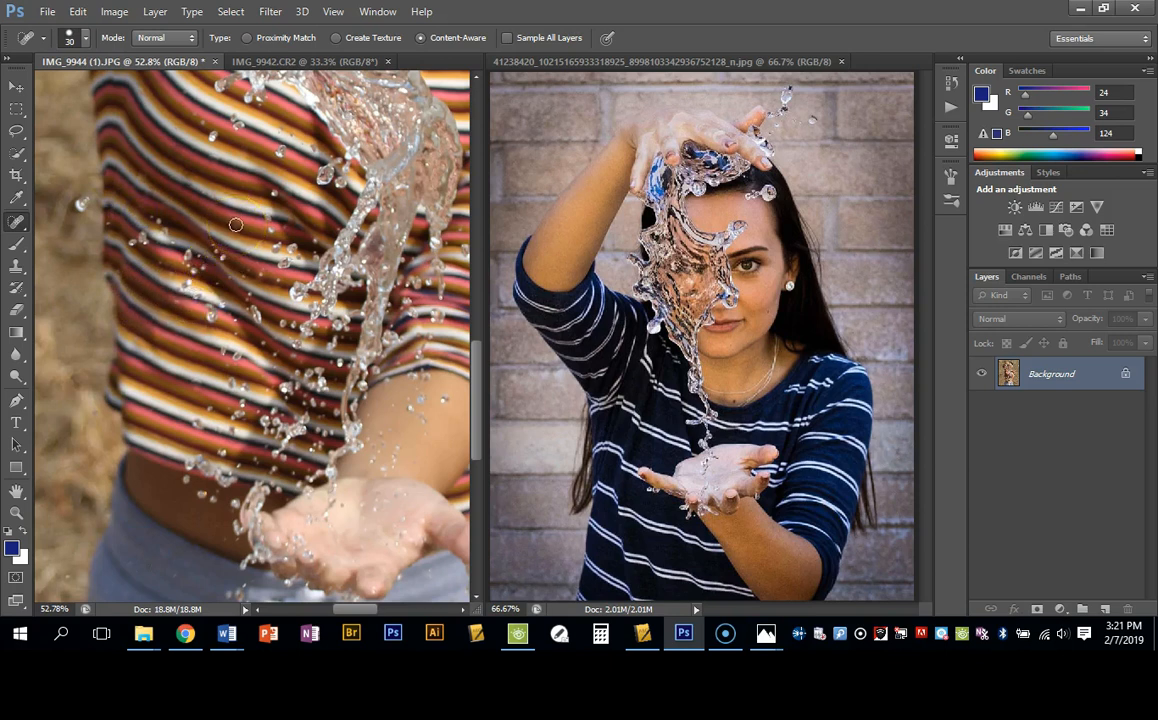
- Remove the water droplet on the raised hand's finger, above the student's forehead, with the Spot Healing Brush
key("ctrl+minus")
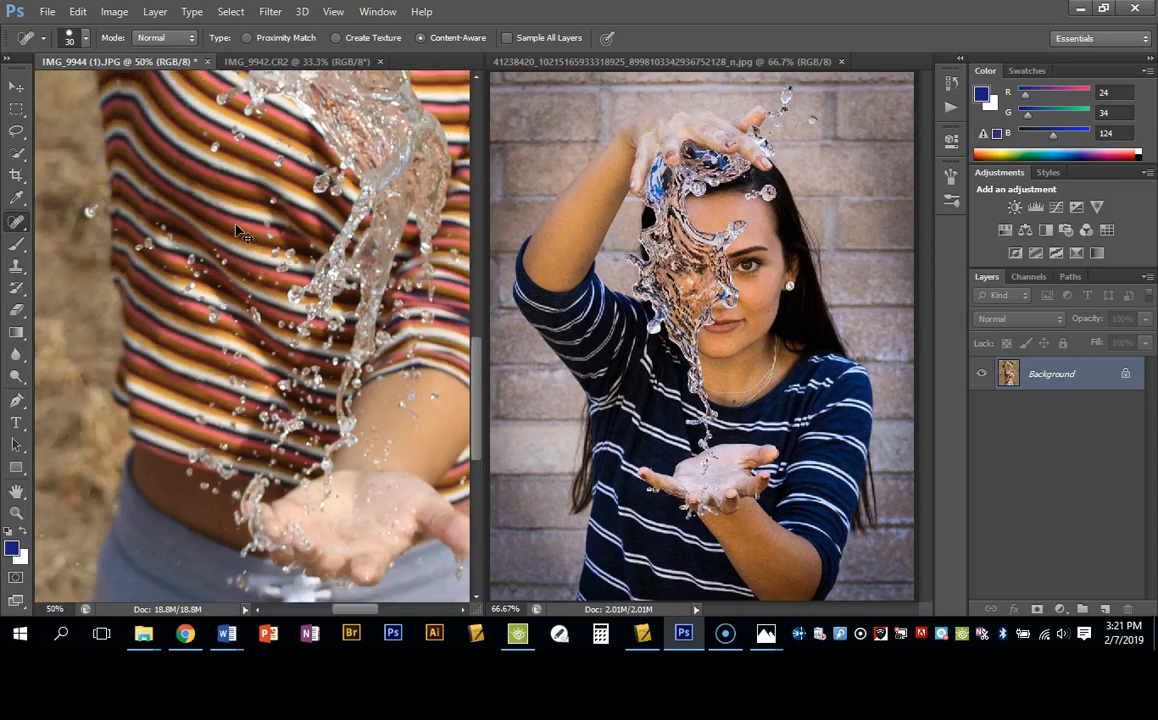
key("ctrl+minus")
key("ctrl+minus")
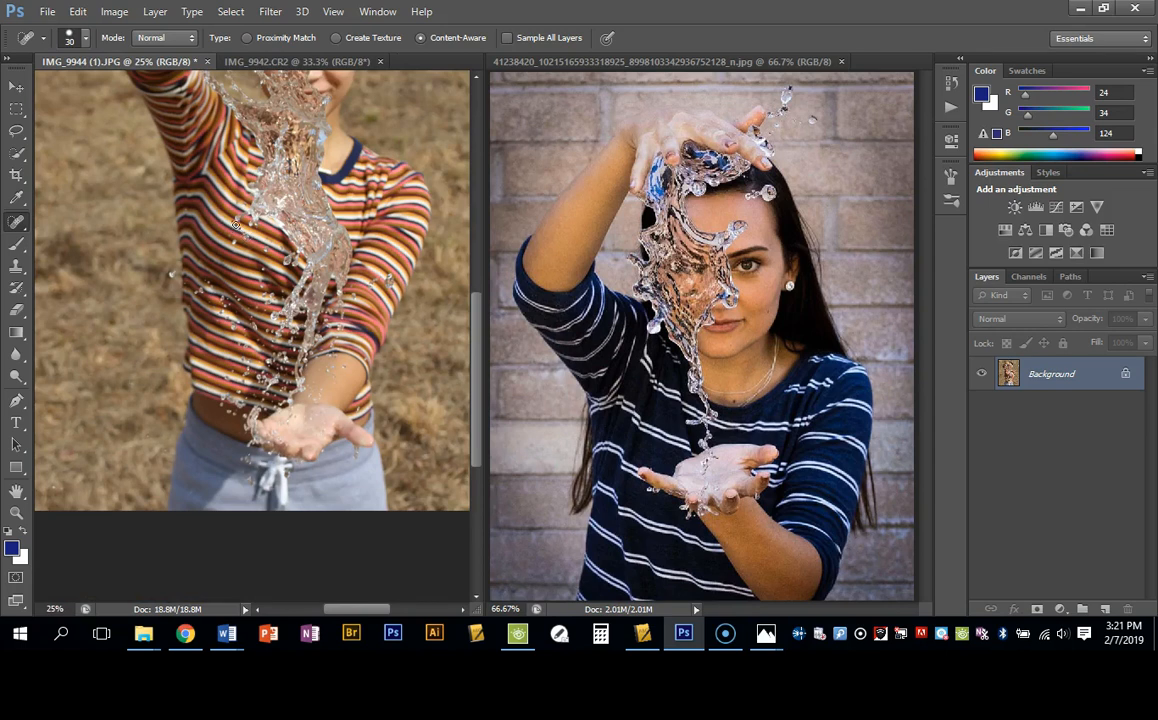
left_click_drag(479, 367, 479, 326)
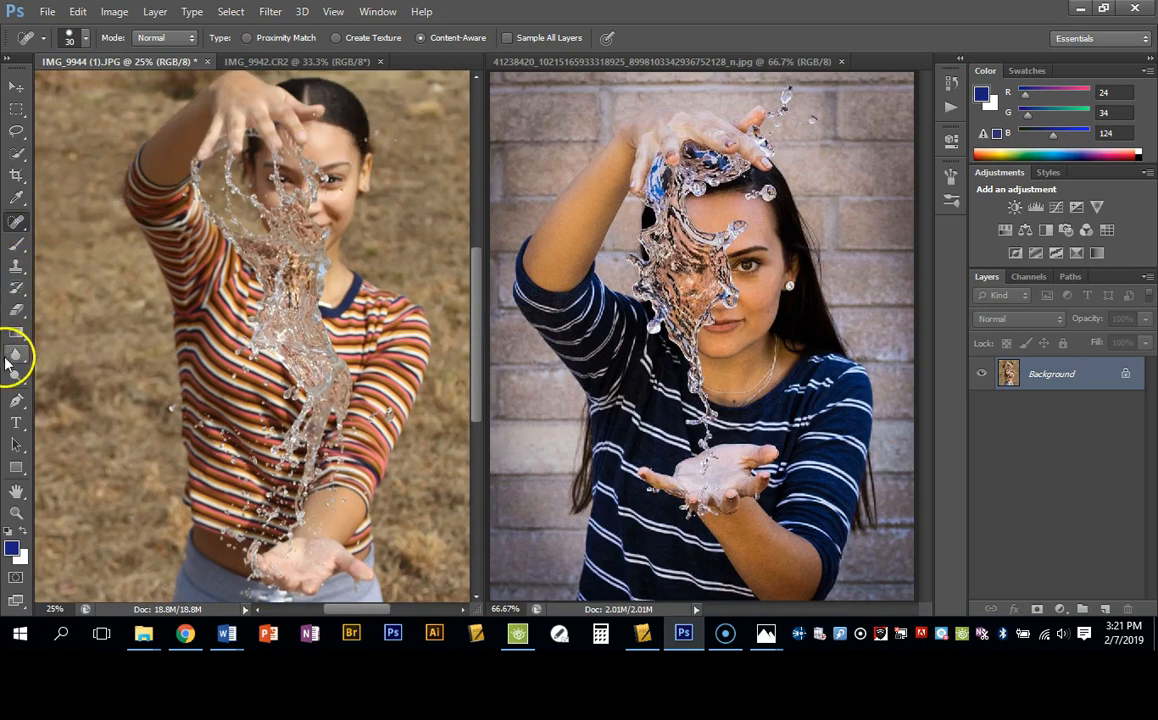
left_click(16, 512)
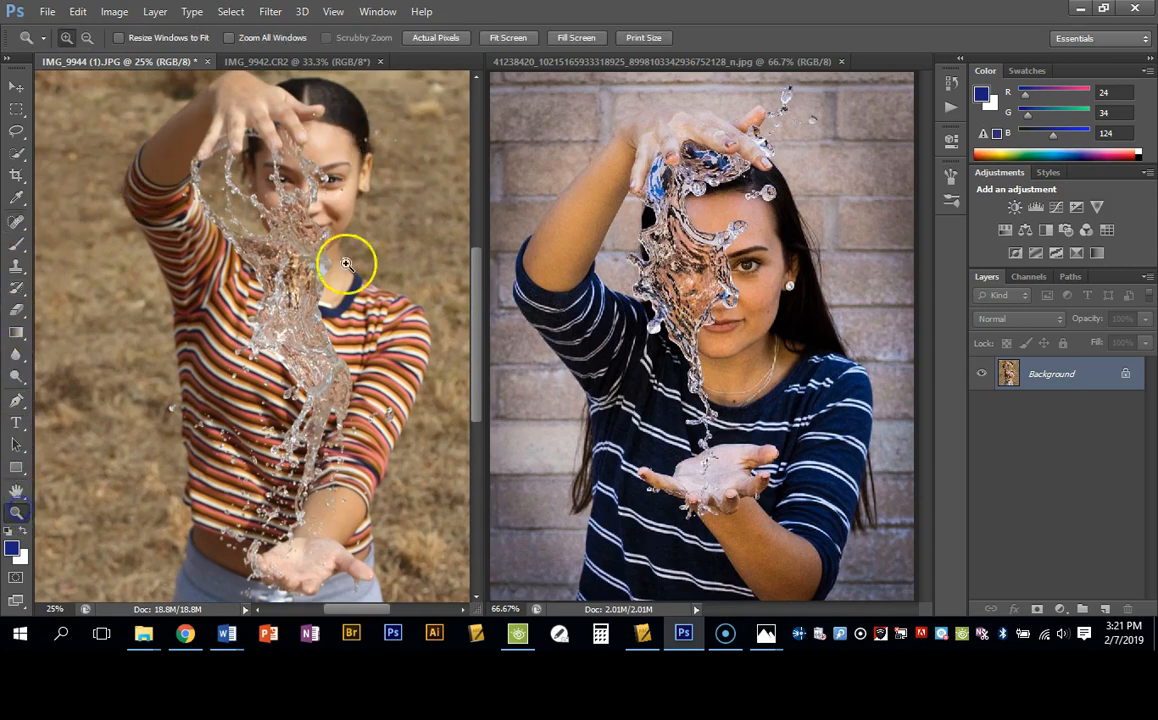
left_click_drag(304, 85, 437, 256)
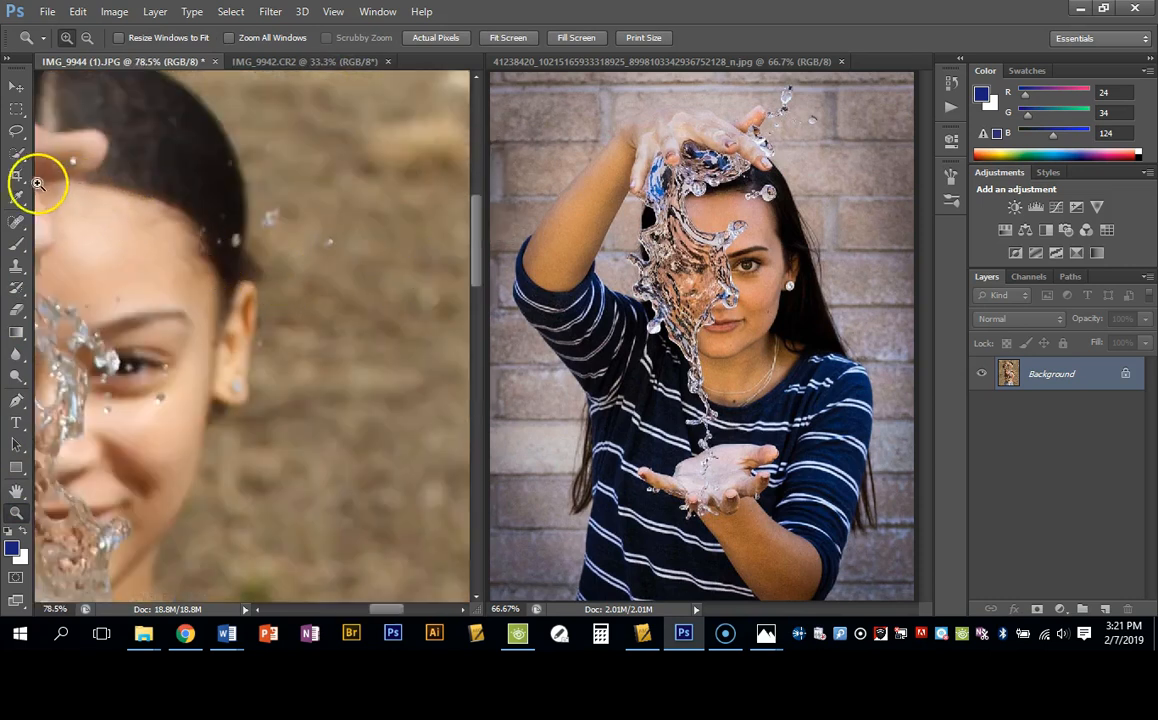
left_click(26, 155)
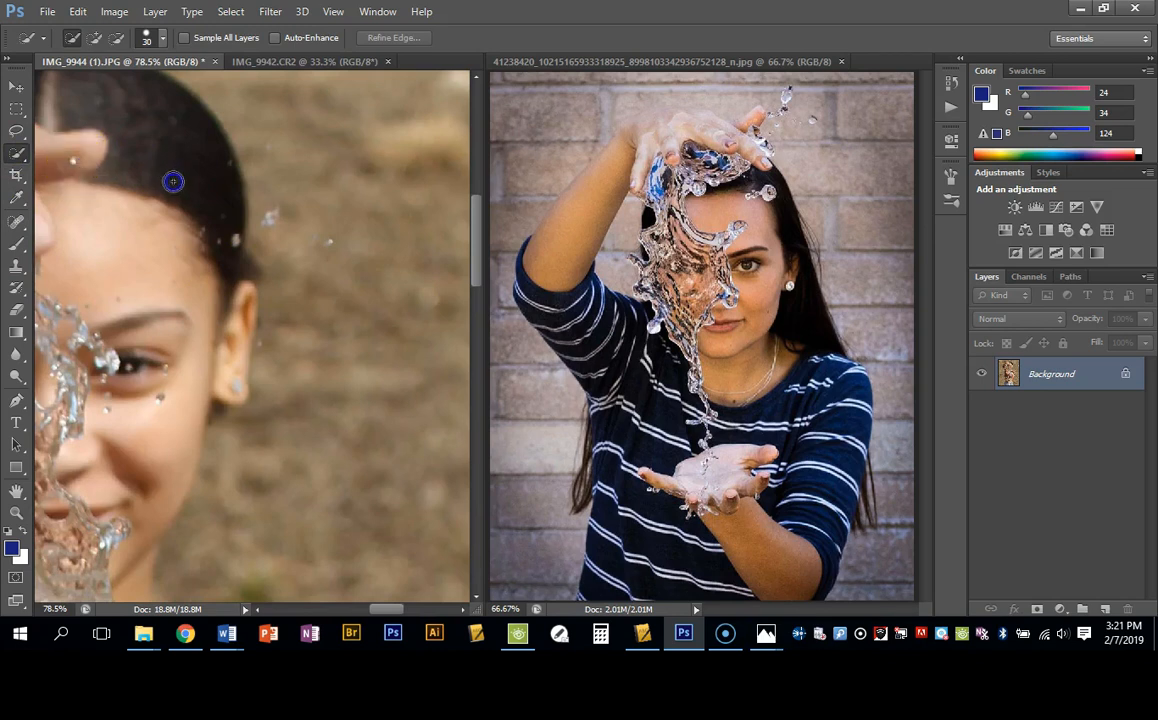
left_click(78, 160)
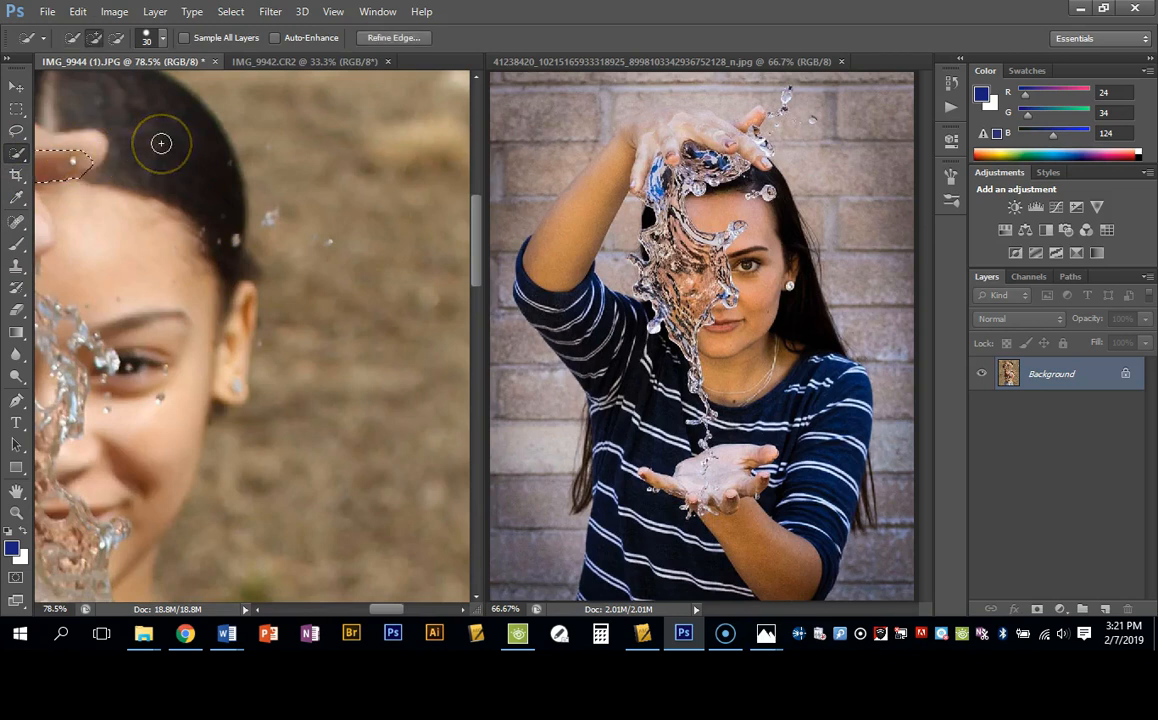
left_click(18, 224)
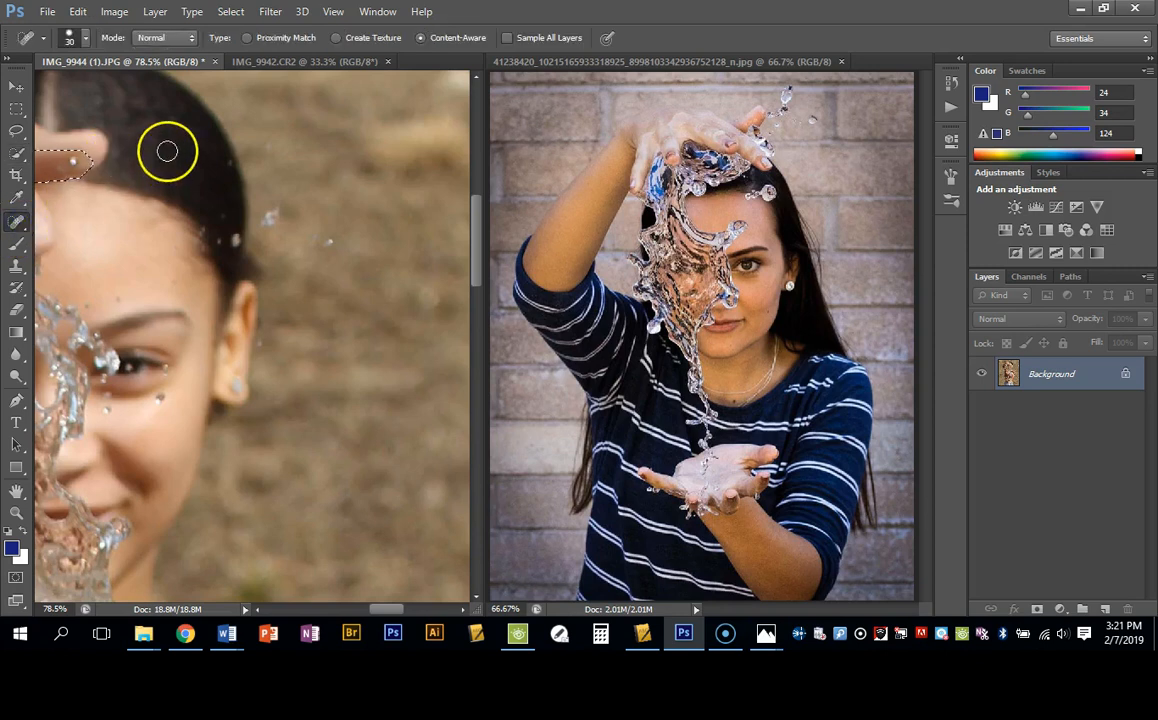
key("ctrl+d")
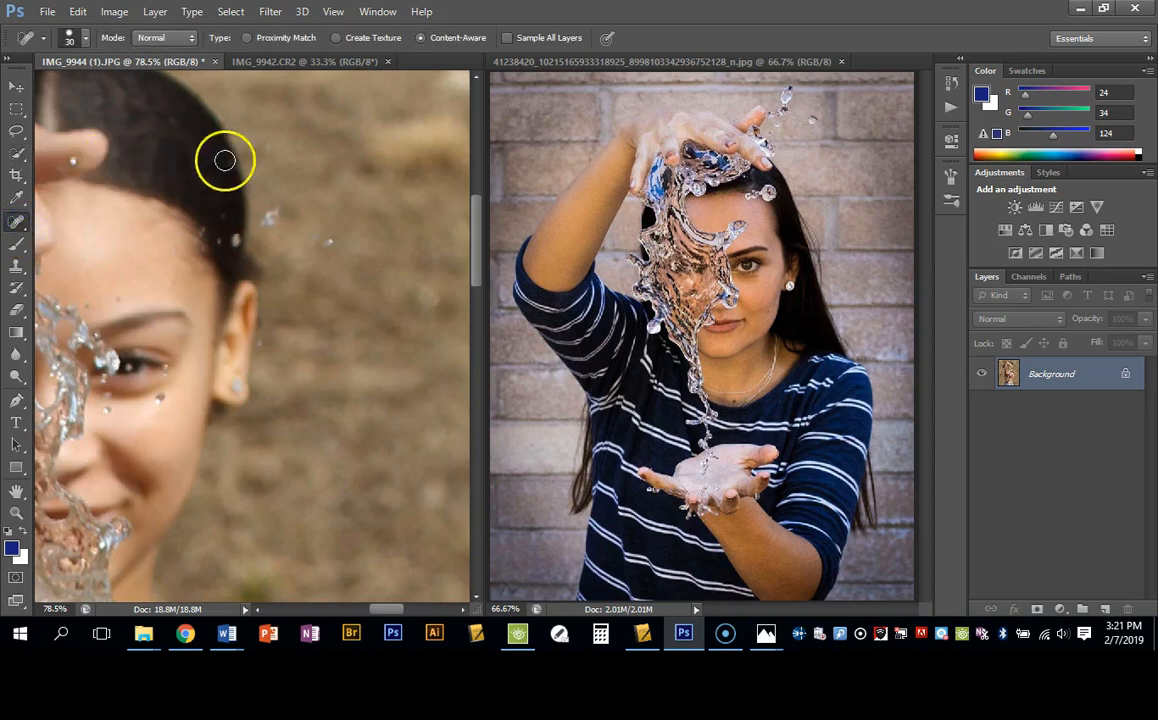
left_click(74, 160)
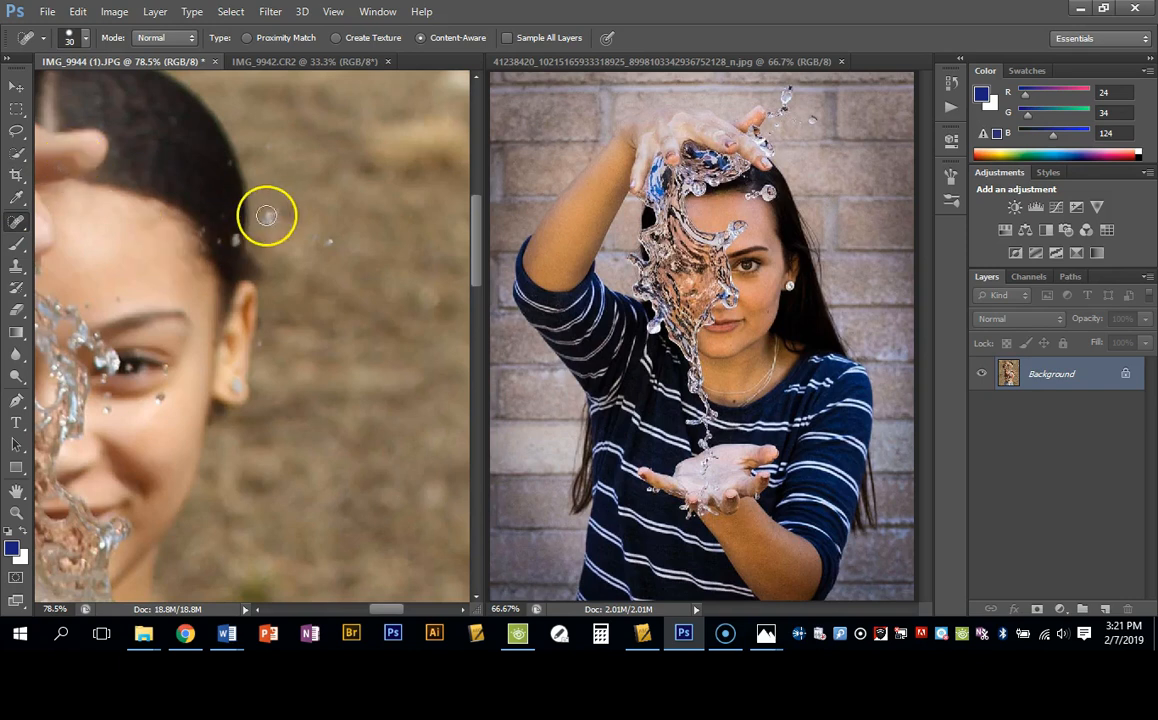
- Heal the stray droplets at the edge of the student's hair and on the background beside her head and ear
left_click(269, 216)
left_click(235, 240)
left_click(235, 241)
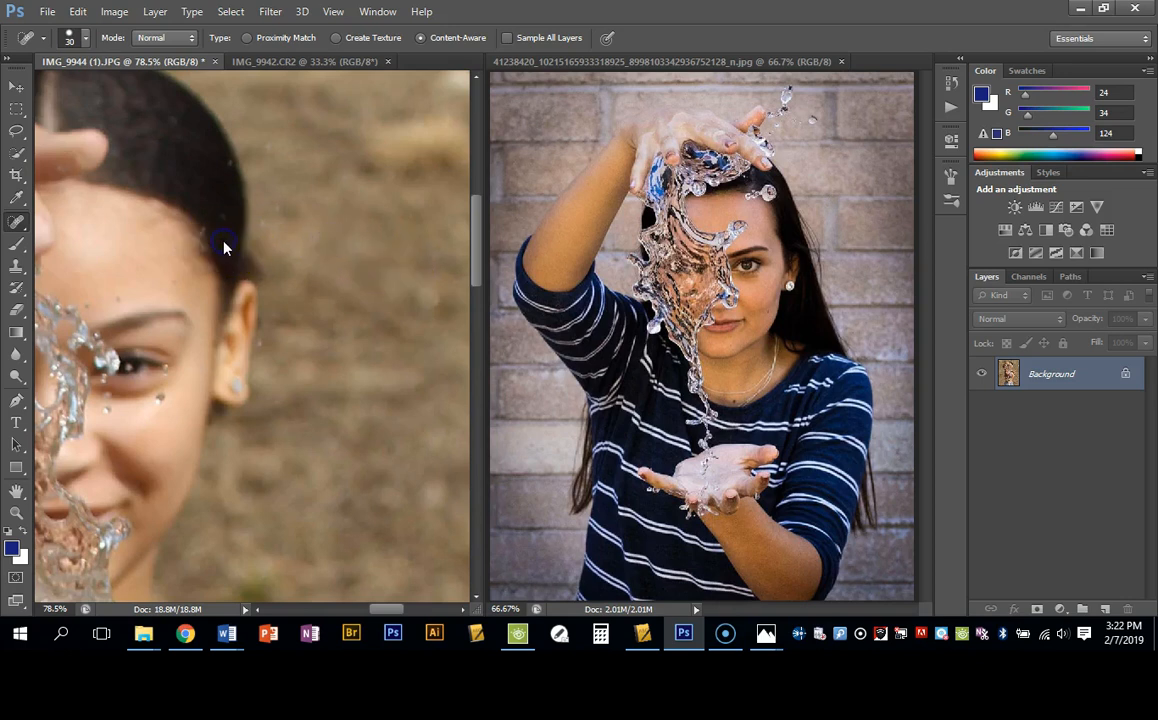
left_click(264, 345)
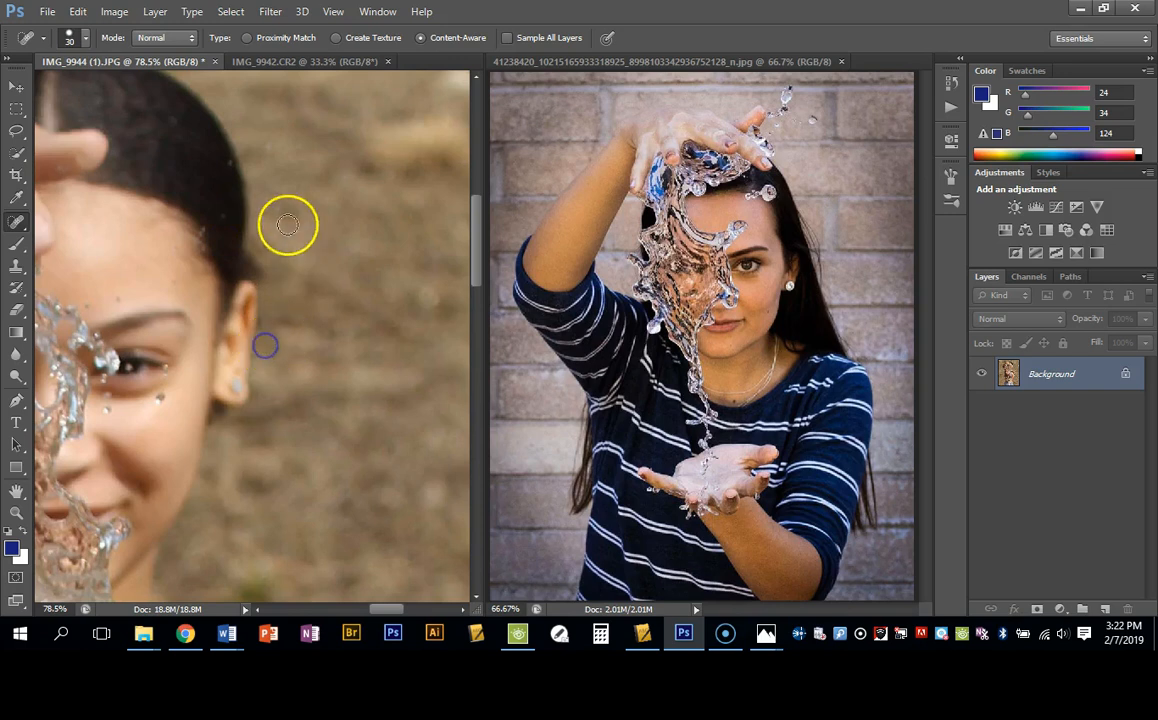
left_click(268, 225)
left_click(264, 147)
left_click(281, 212)
left_click(230, 293)
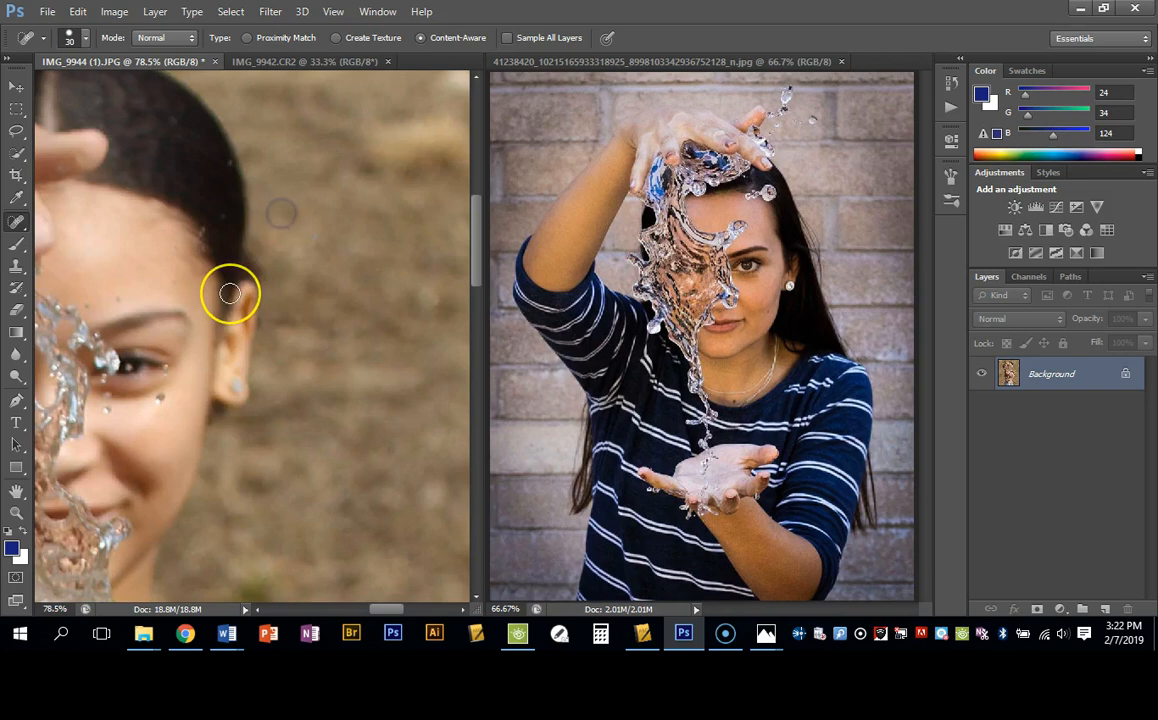
- Heal the small stray droplets on the student's face, beneath the eye, on the cheek and along the edge of the splash
left_click_drag(116, 400, 322, 310)
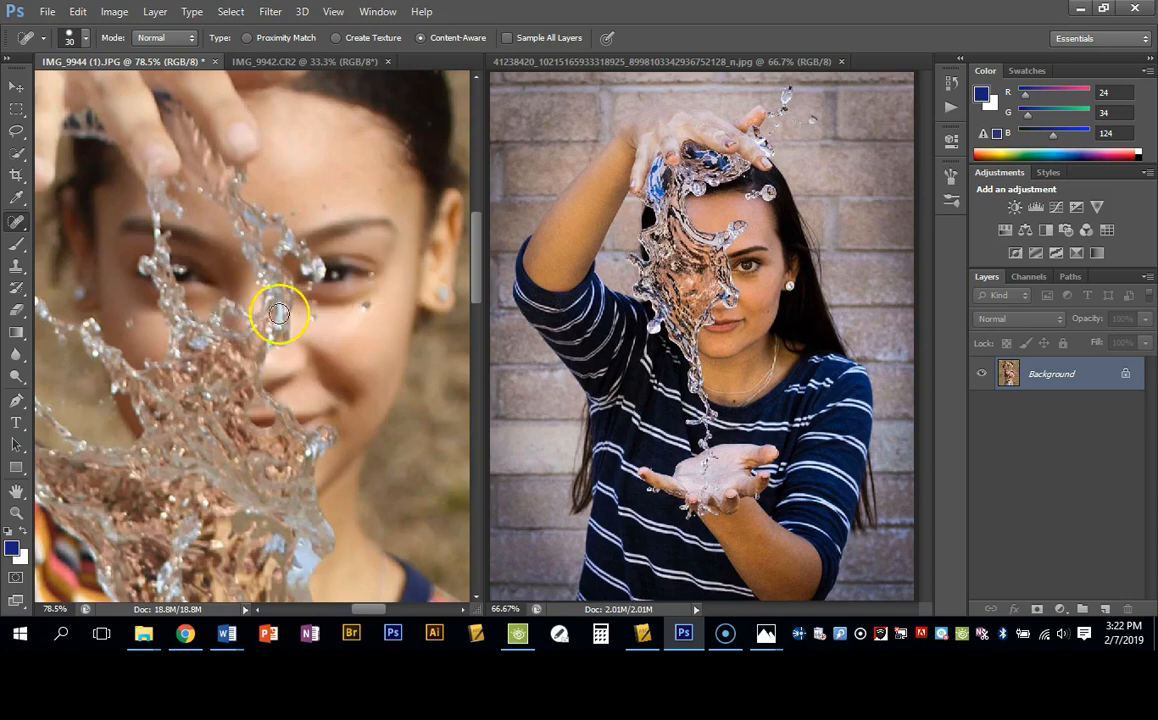
left_click(129, 323)
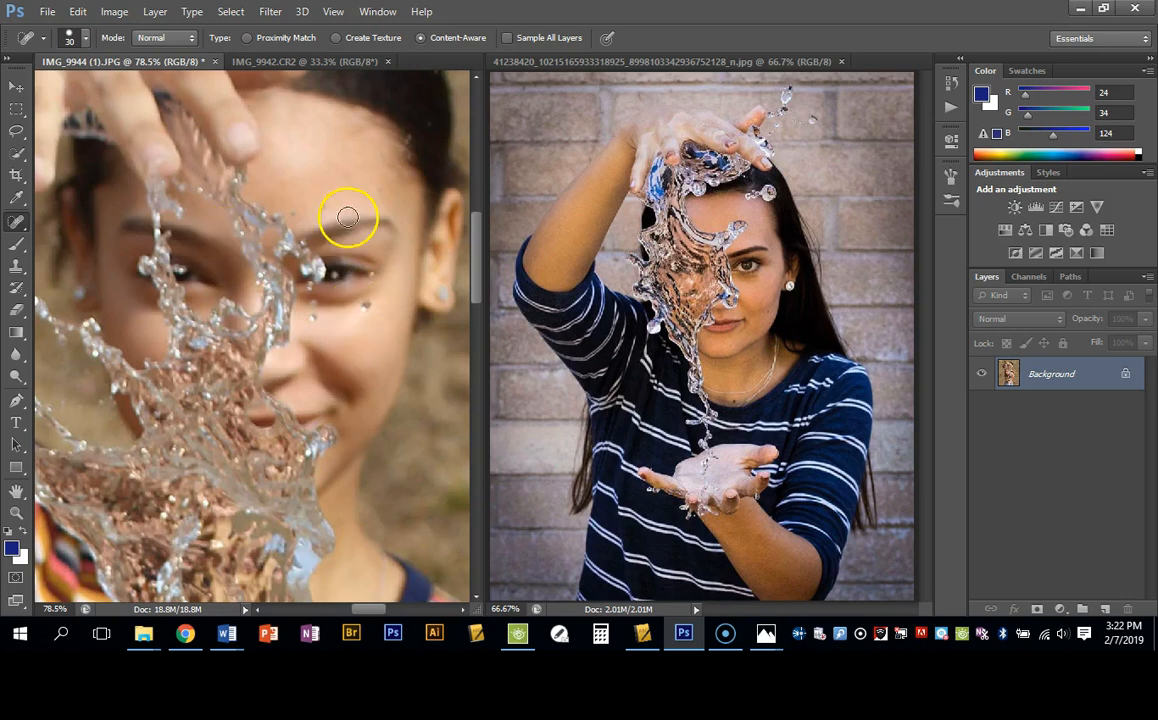
left_click(368, 307)
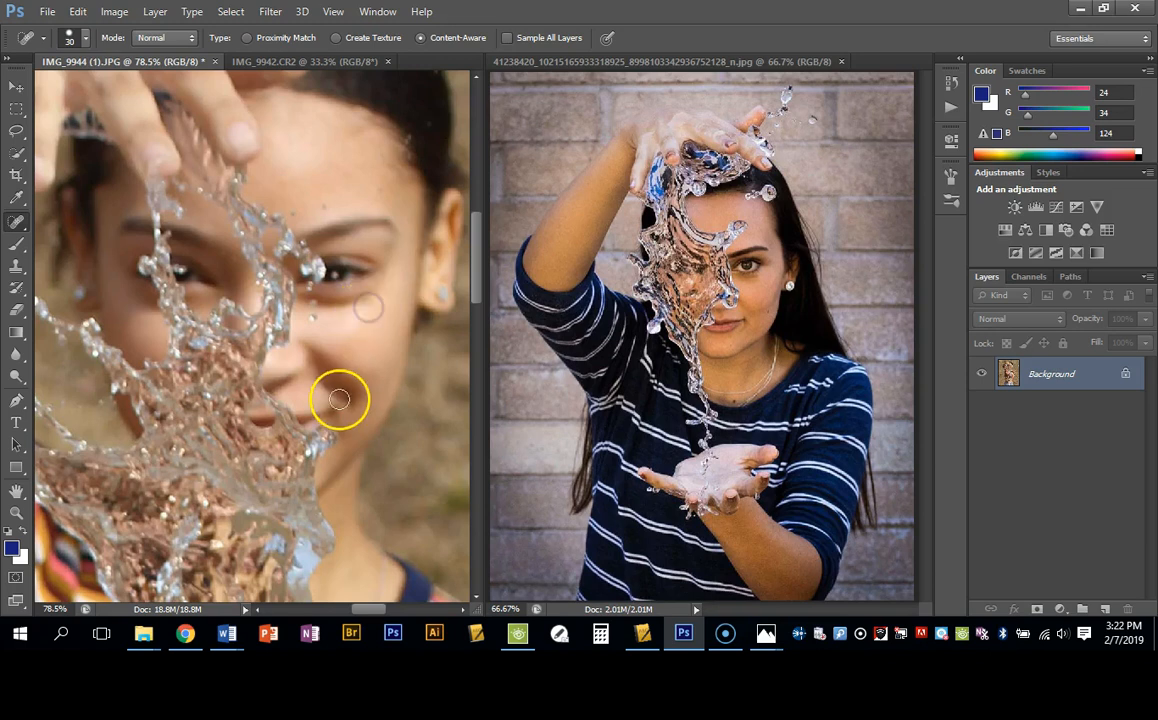
left_click(313, 318)
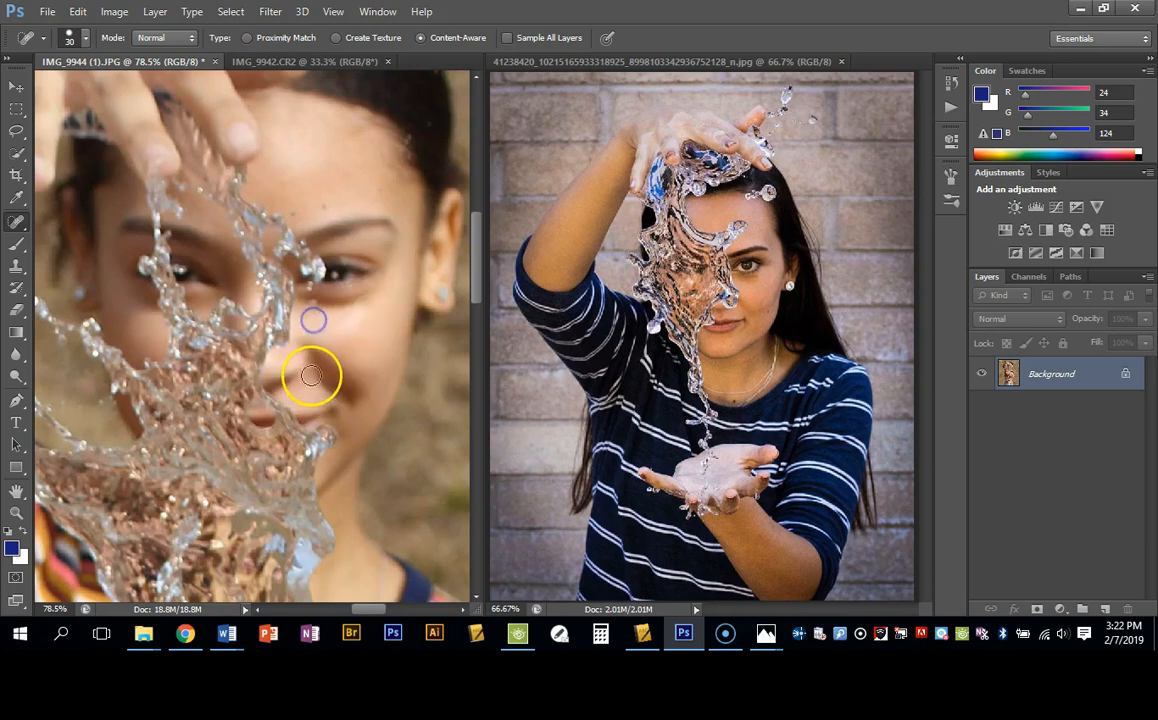
left_click(335, 268)
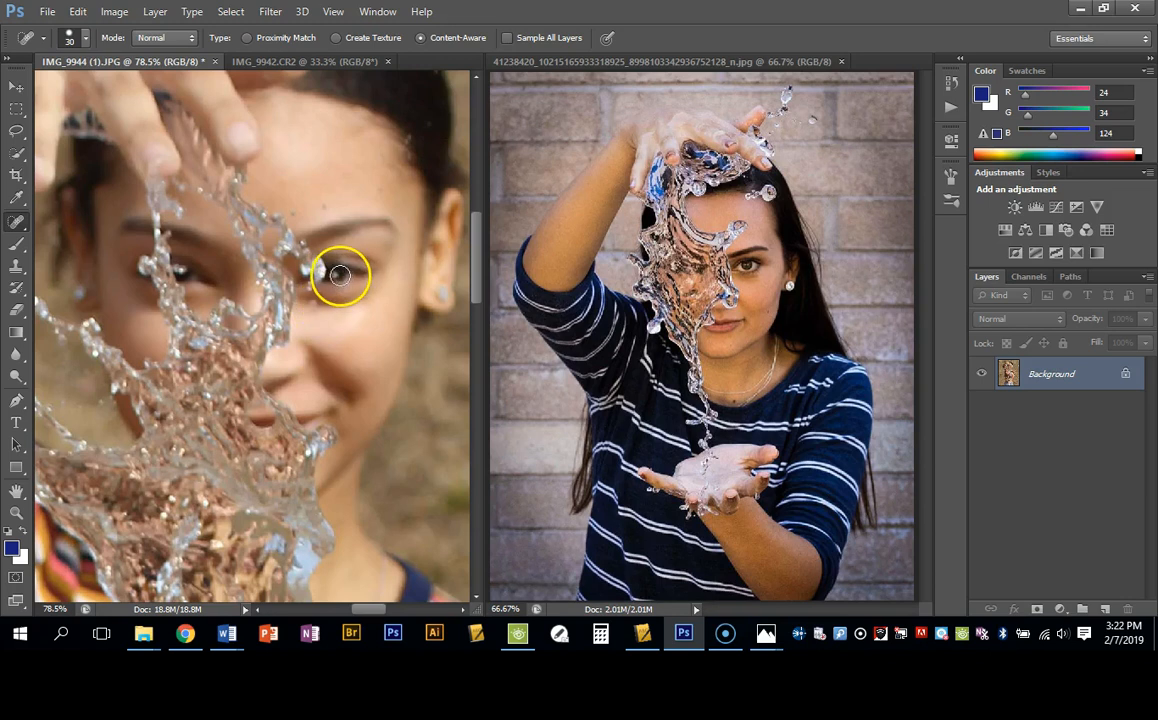
left_click(327, 443)
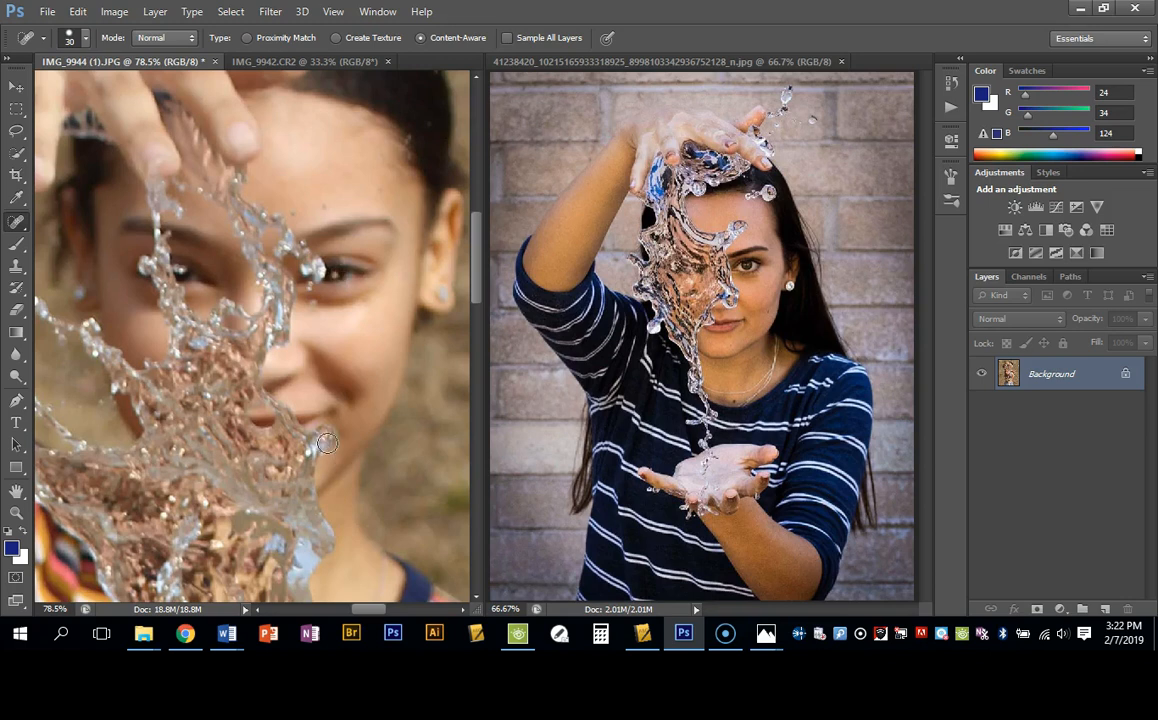
left_click(311, 306)
left_click(309, 477)
- Inspect the splash over the sleeve and striped shirt for remaining stray droplets, including a check of the wider composition
key("space")
mouse_move(204, 377)
left_mouse_down()
mouse_move(248, 323)
mouse_move(315, 296)
mouse_move(374, 306)
left_mouse_up()
left_click(131, 251)
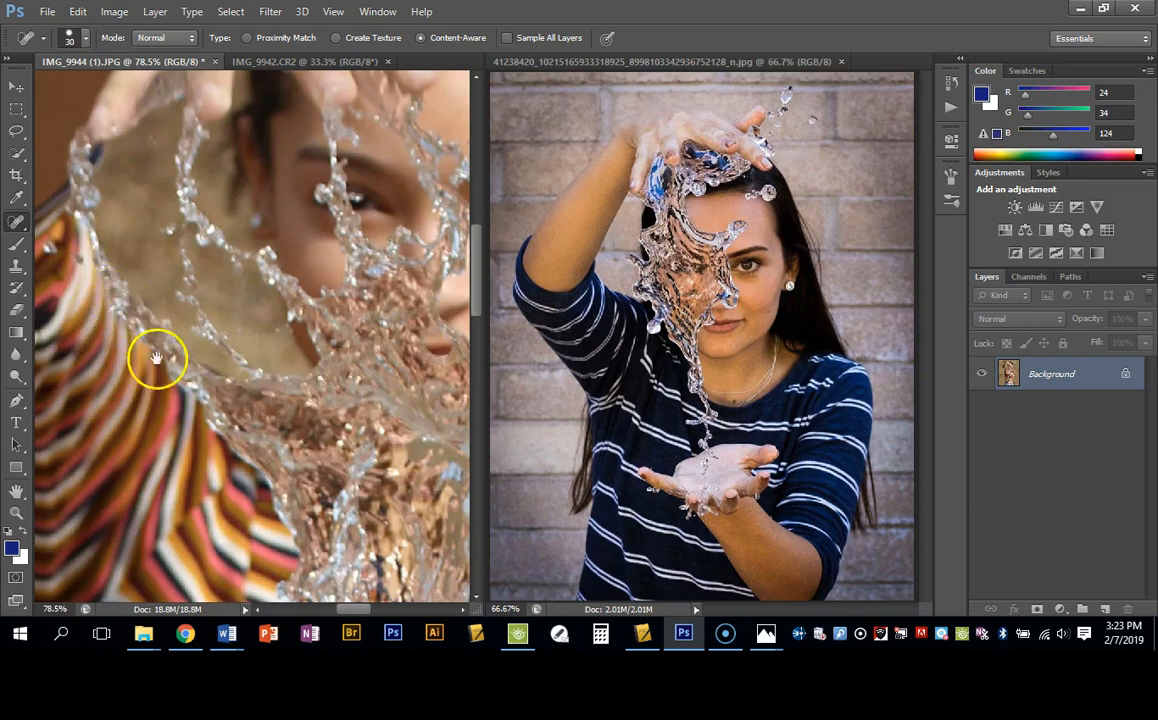
left_click_drag(158, 346, 157, 190)
left_click_drag(178, 473, 220, 293)
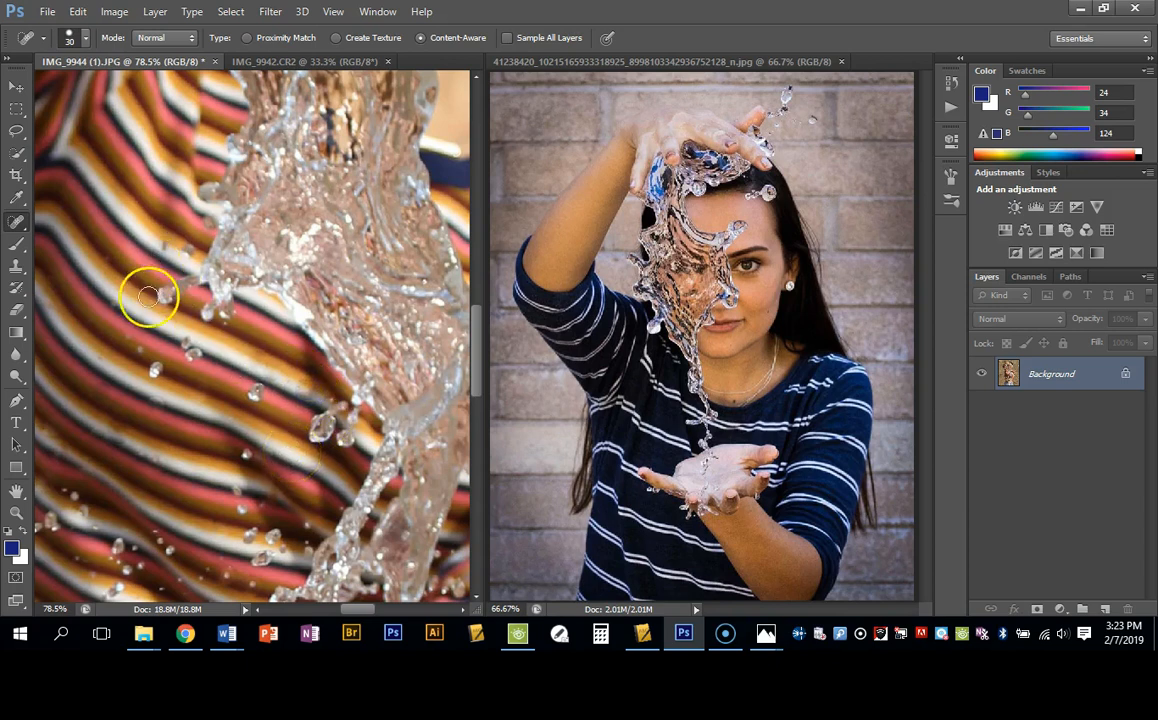
left_click(128, 338)
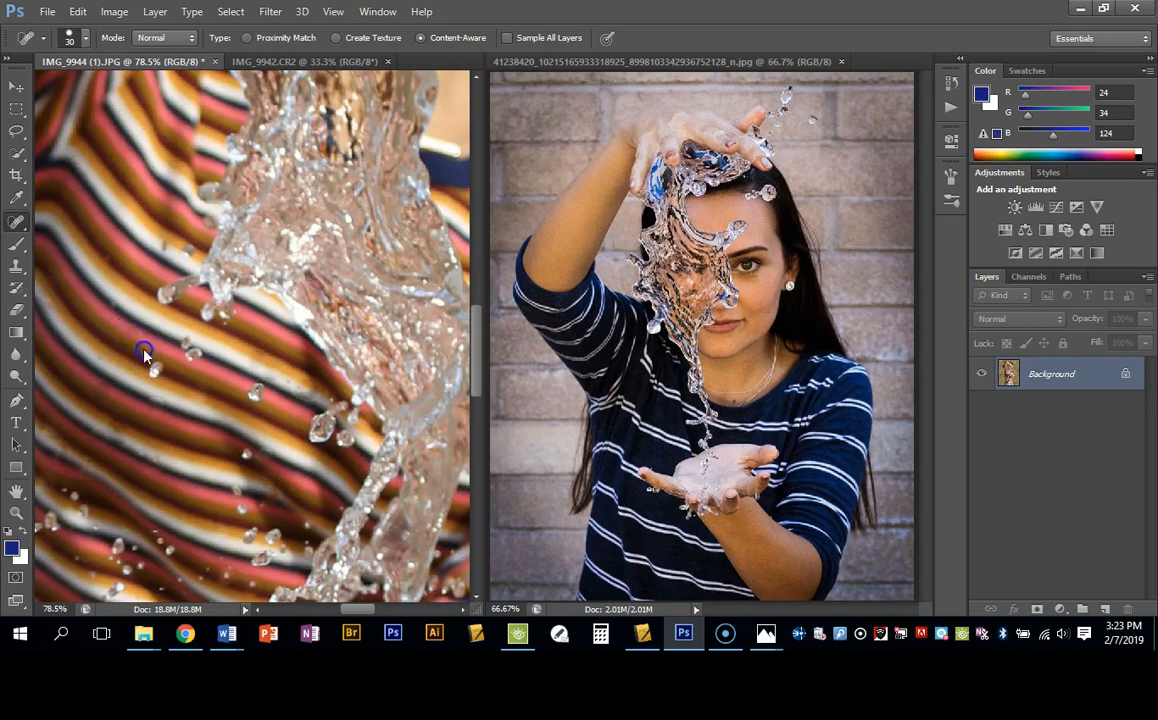
left_click_drag(194, 478, 289, 209)
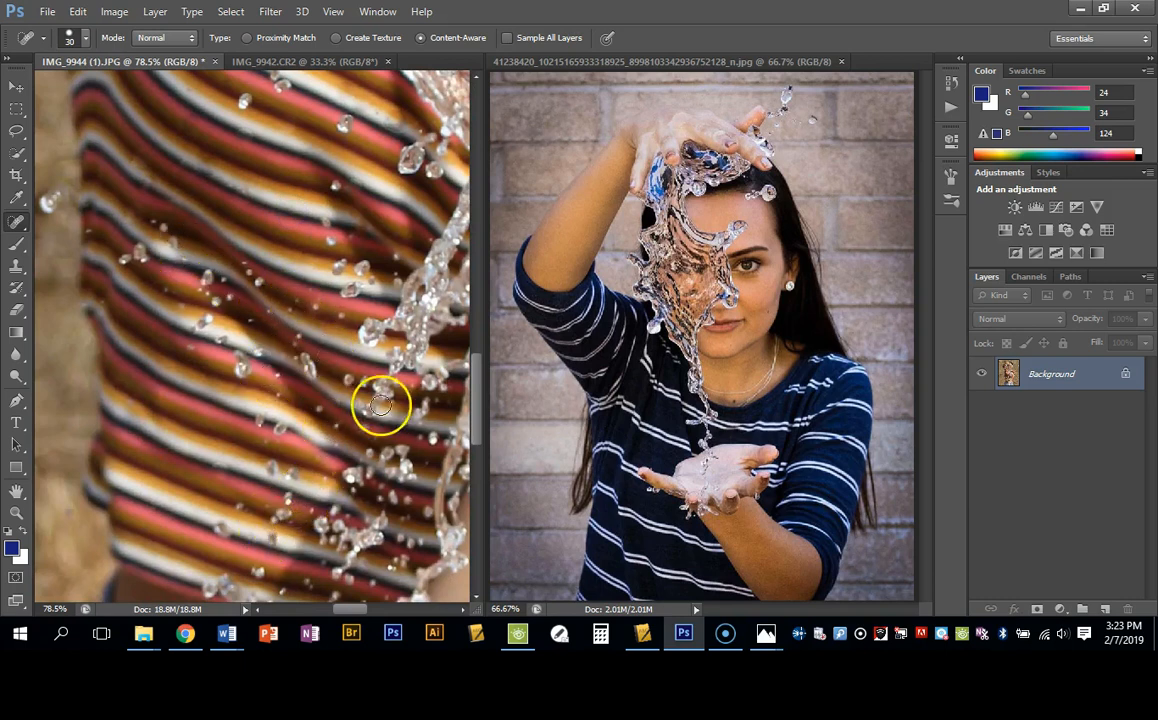
key("ctrl+minus")
key("ctrl+minus")
key("ctrl+minus")
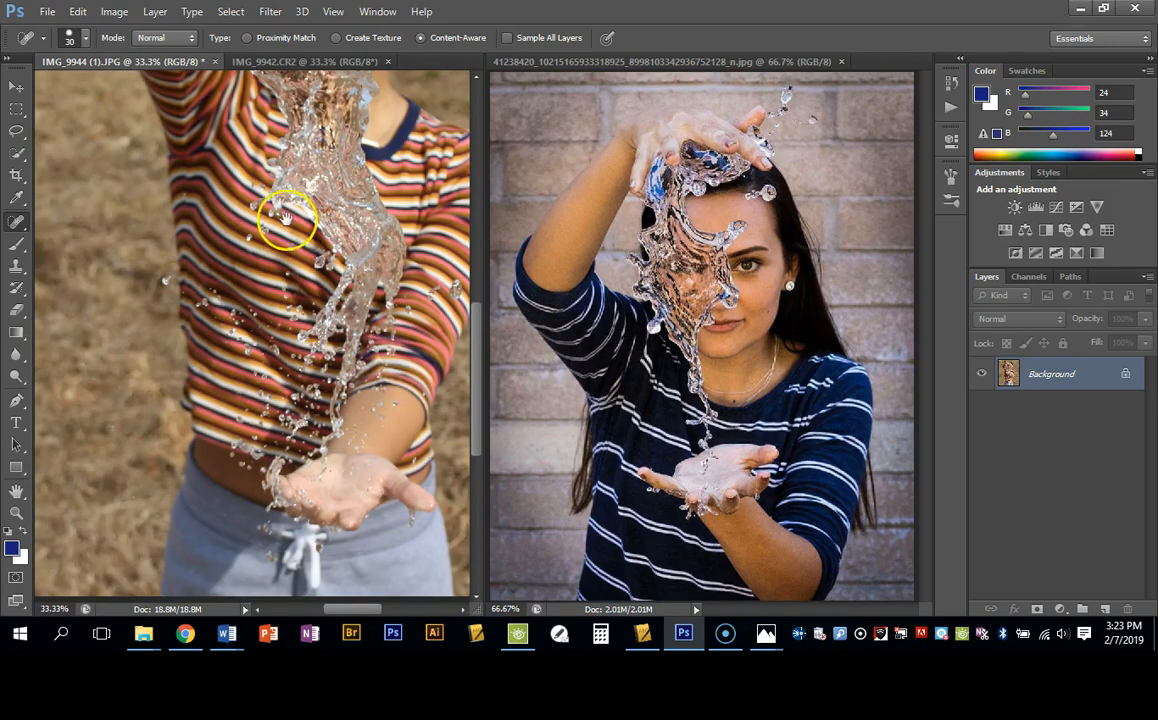
left_click_drag(316, 148, 266, 344)
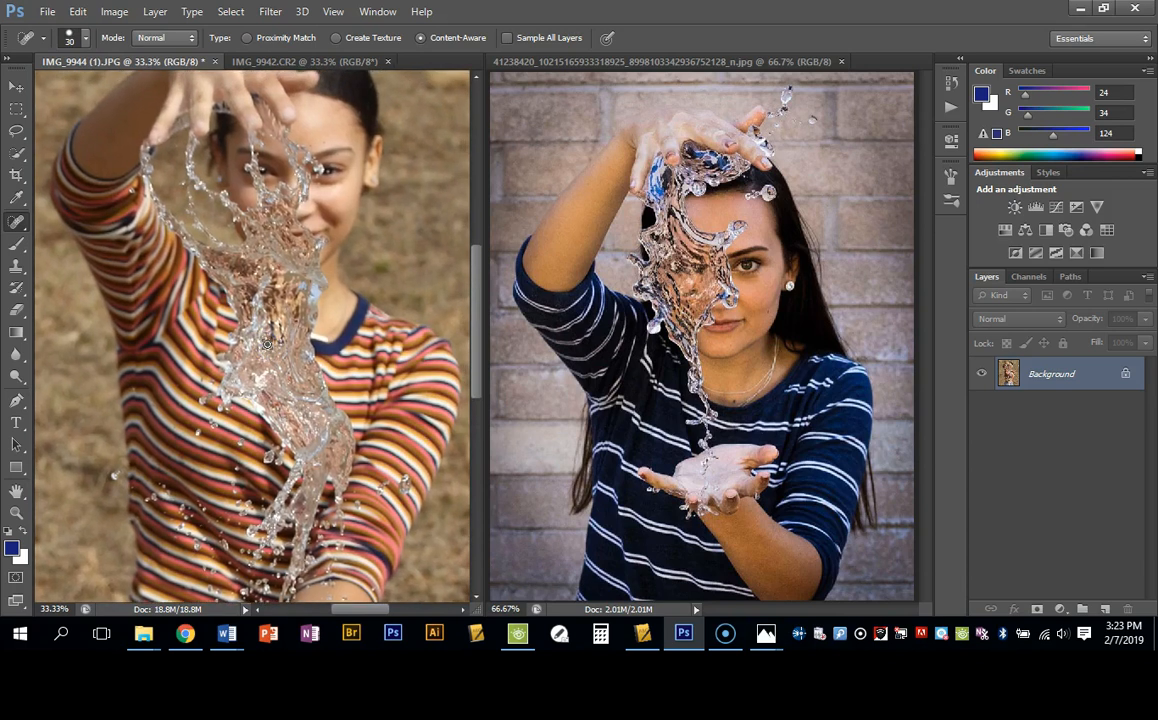
key("ctrl+minus")
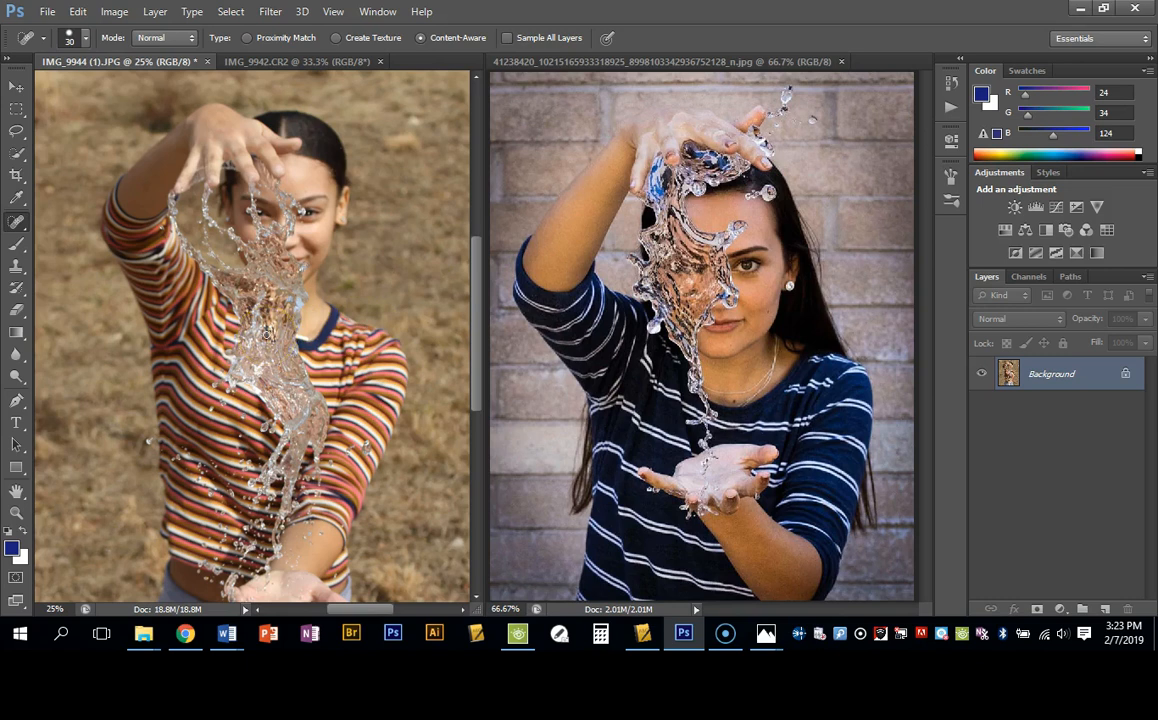
- Add a Levels adjustment layer with the black input level at 10 and the white input level at 247
left_click(1037, 207)
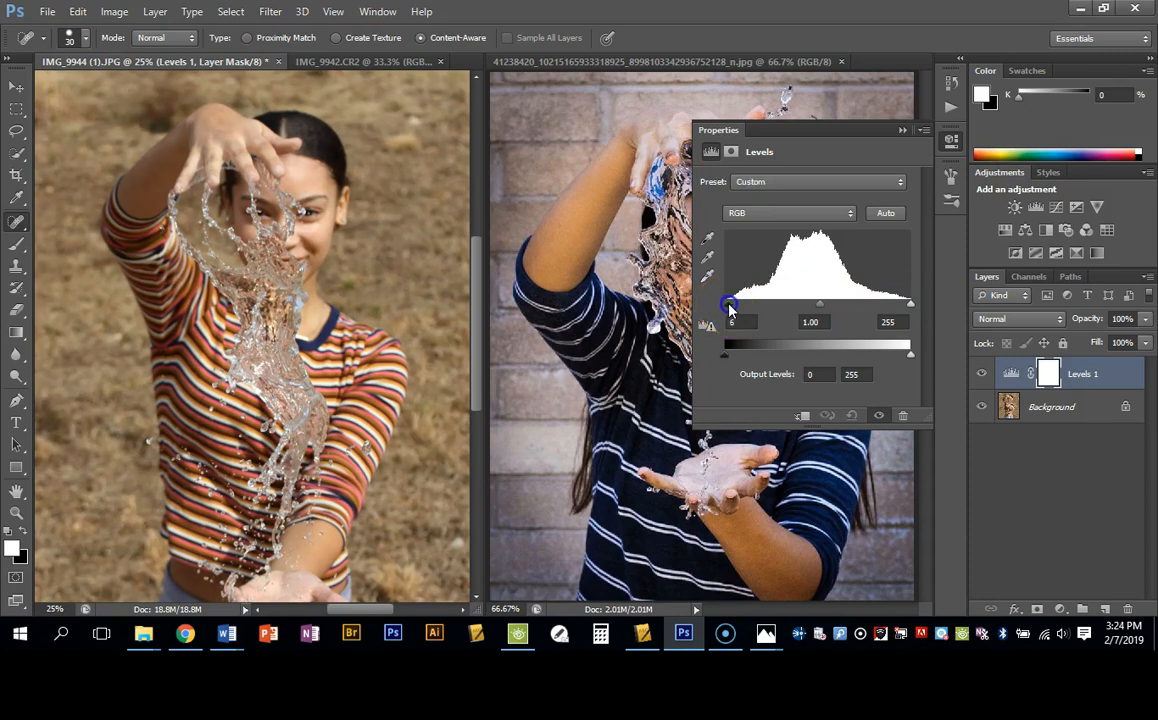
left_click_drag(731, 306, 733, 307)
left_click(910, 305)
left_click_drag(911, 307, 905, 308)
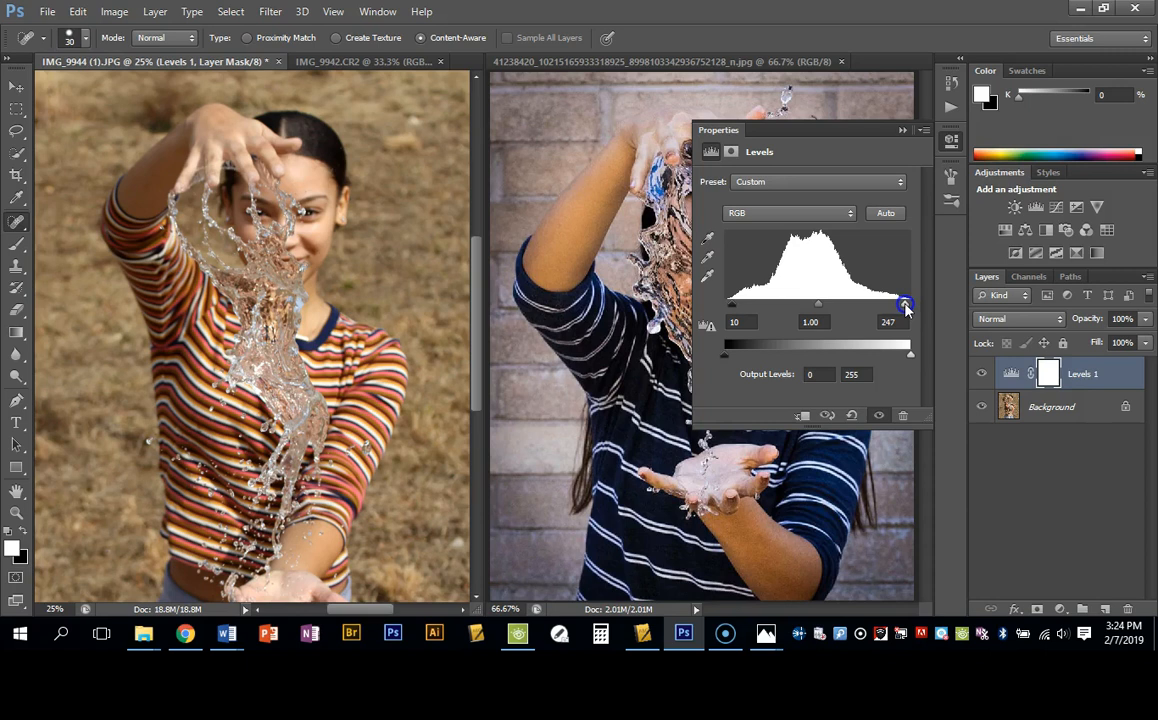
left_click(903, 131)
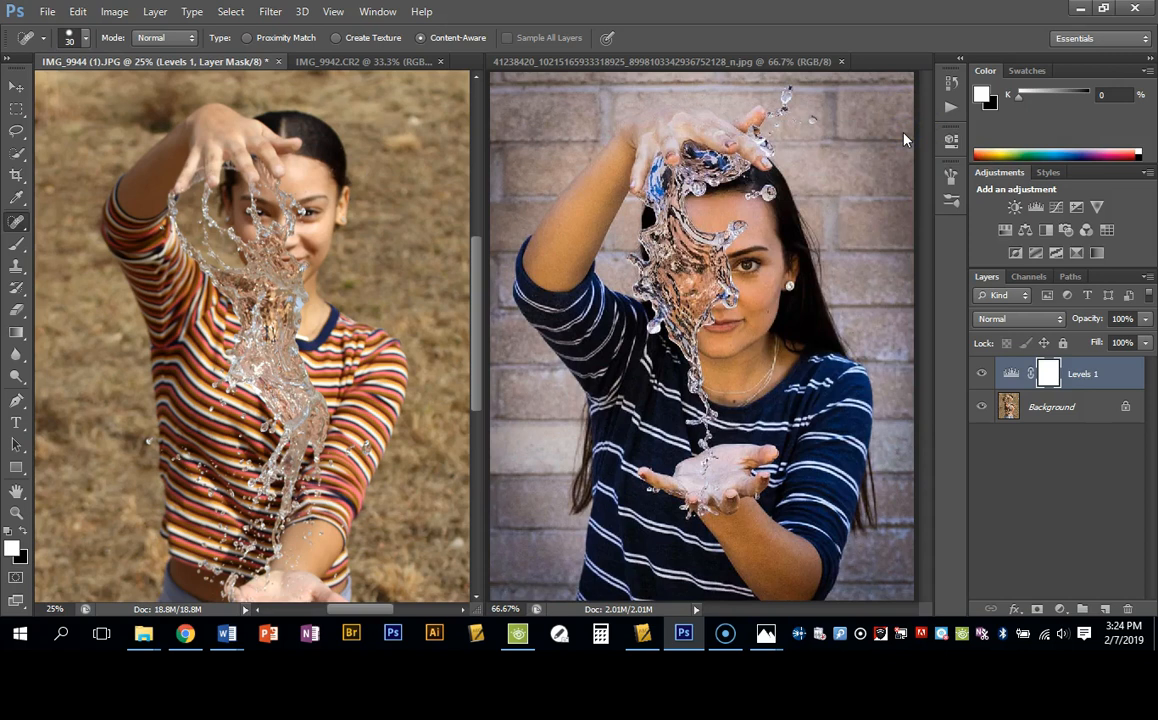
- Add a Brightness/Contrast adjustment layer with brightness 14 and contrast 11
left_click(1012, 207)
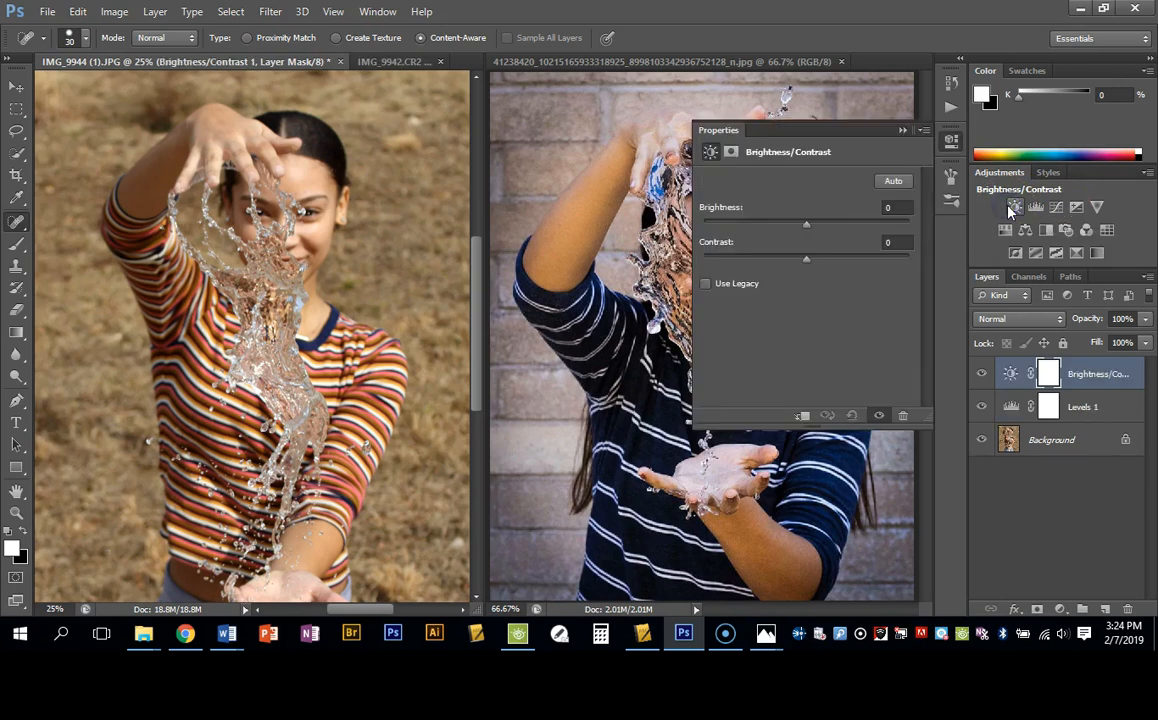
left_click_drag(807, 228, 818, 262)
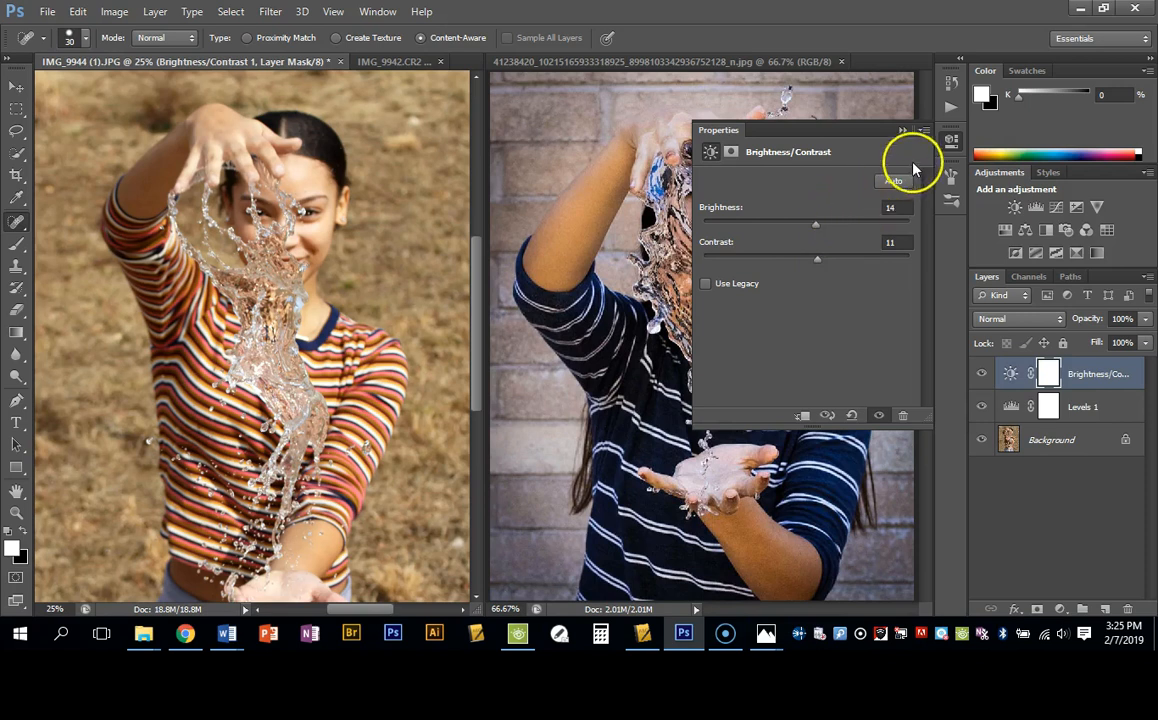
left_click(902, 130)
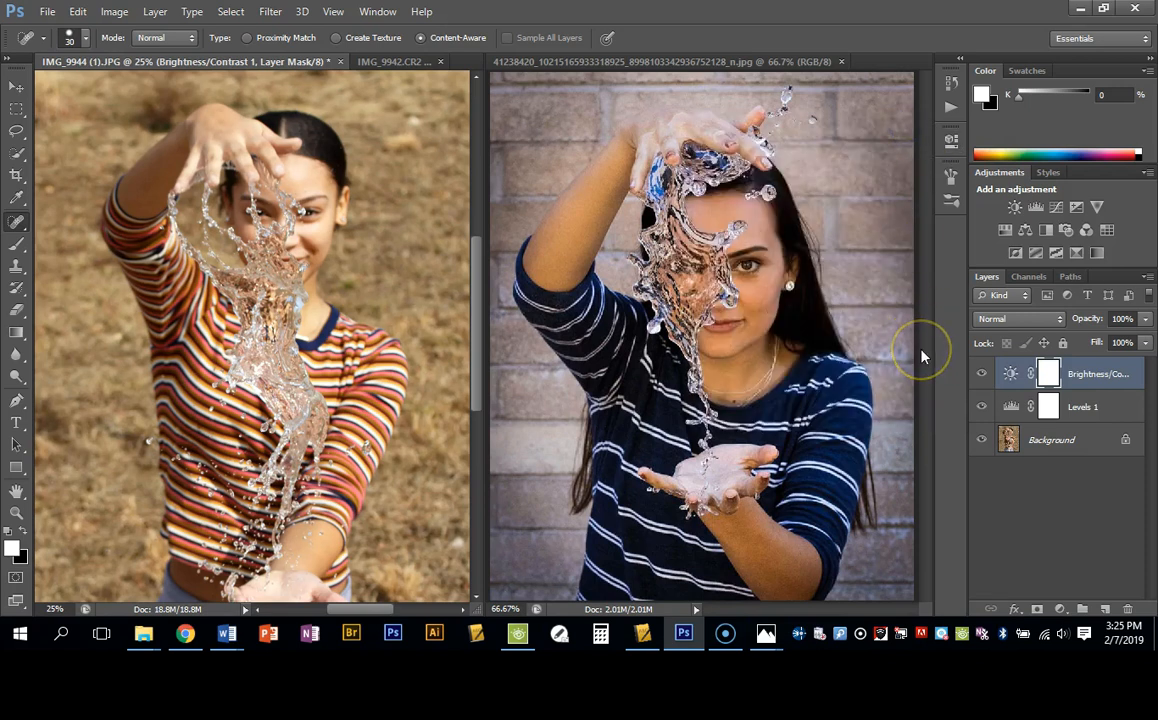